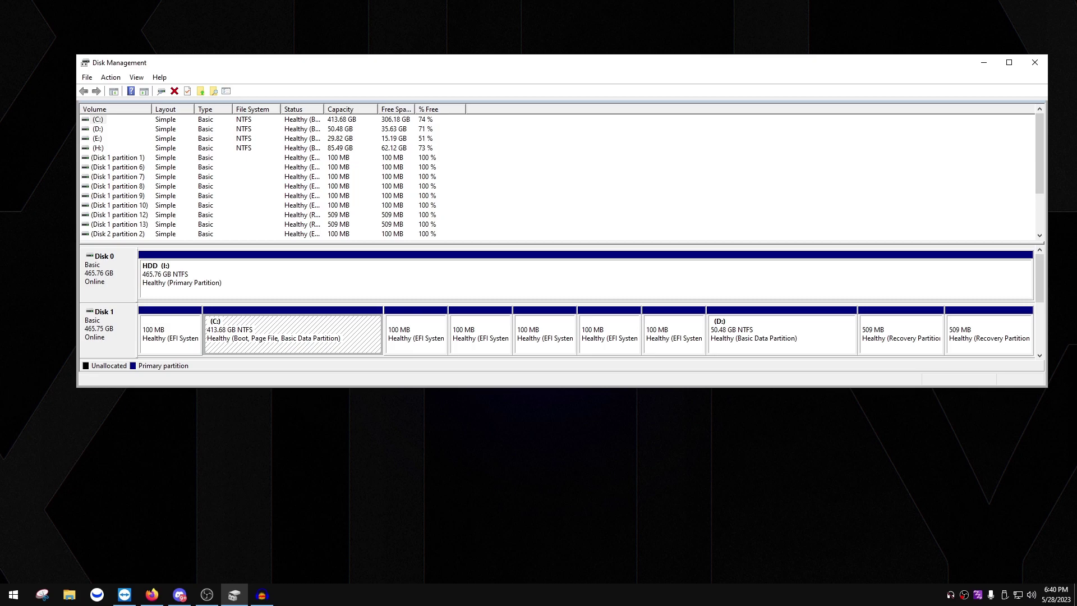
Search 'create' and launch Create and format hard disk partitions (Disk Management).
left_click(13, 594)
right_click(14, 594)
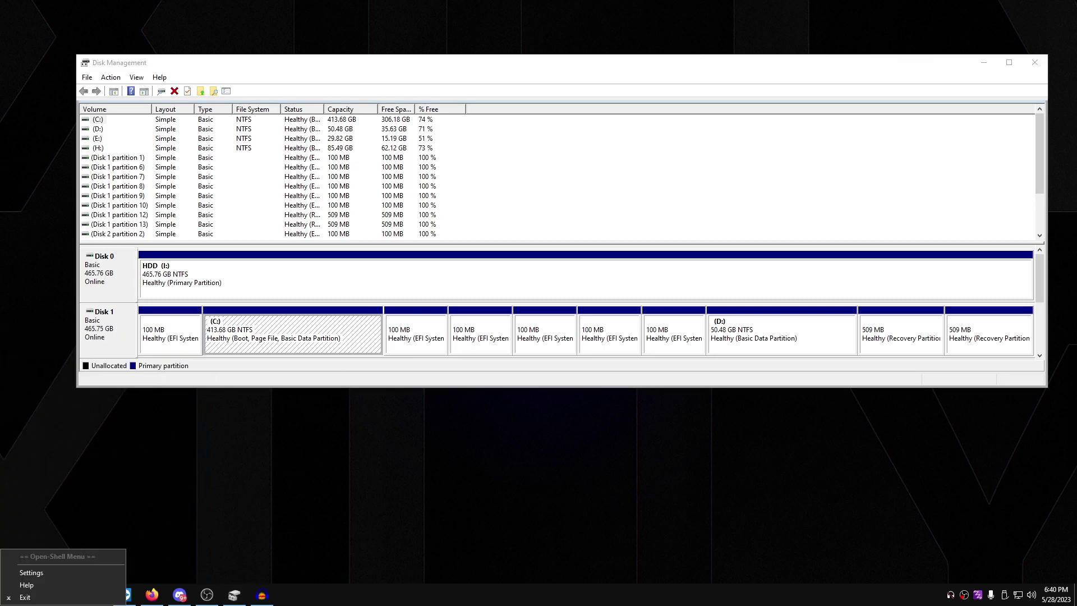
key("Escape")
key("super")
type("create")
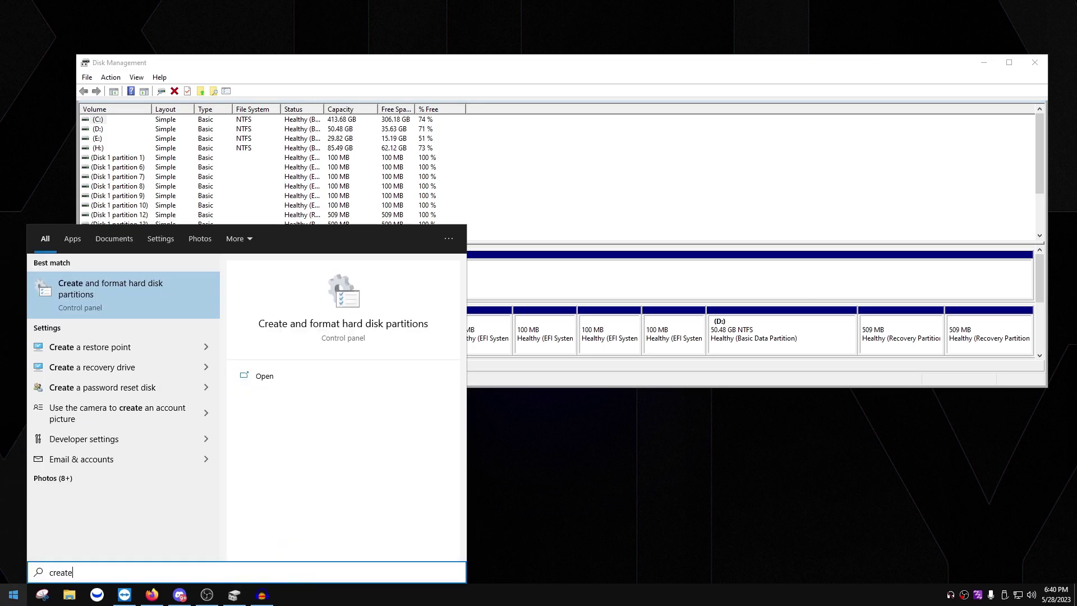
left_click(155, 308)
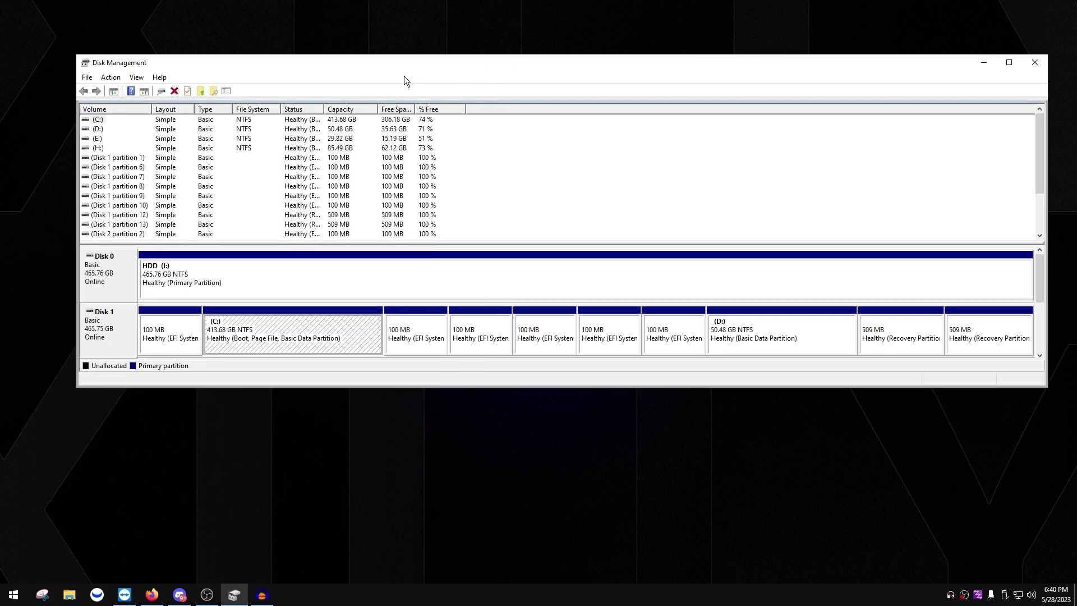
left_click(124, 331)
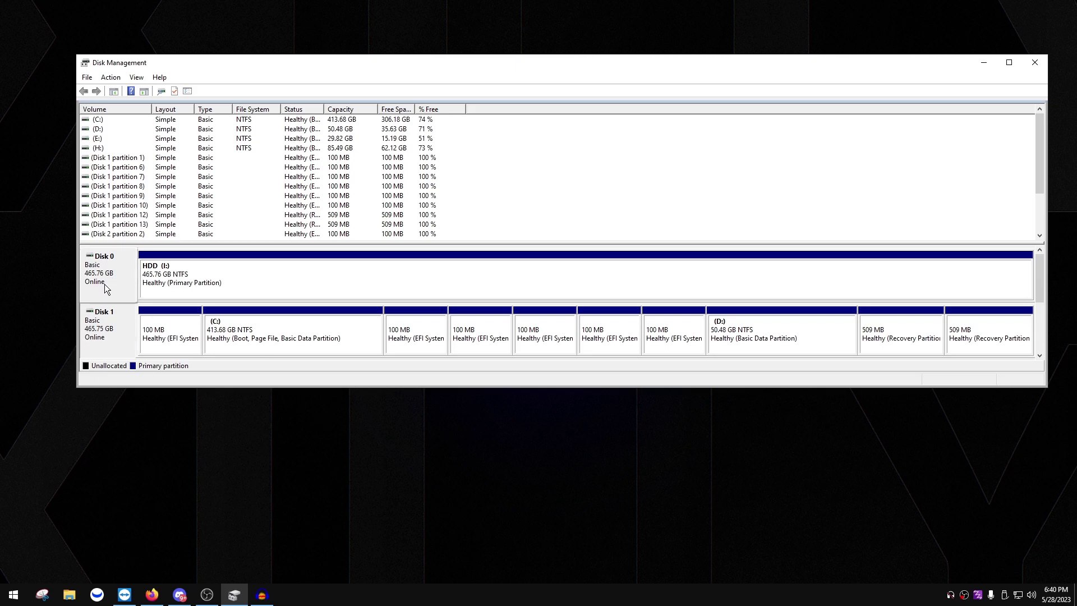
Open Task Manager's Performance view and compare Disk 0 (I:) with Disk 1 (C: D:).
right_click(299, 596)
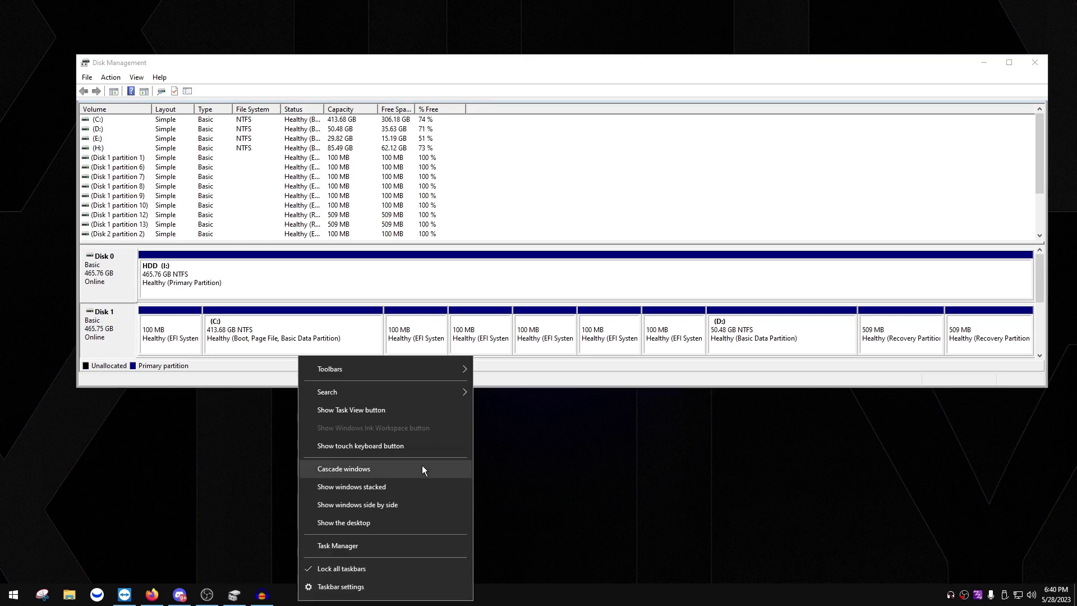
left_click(318, 546)
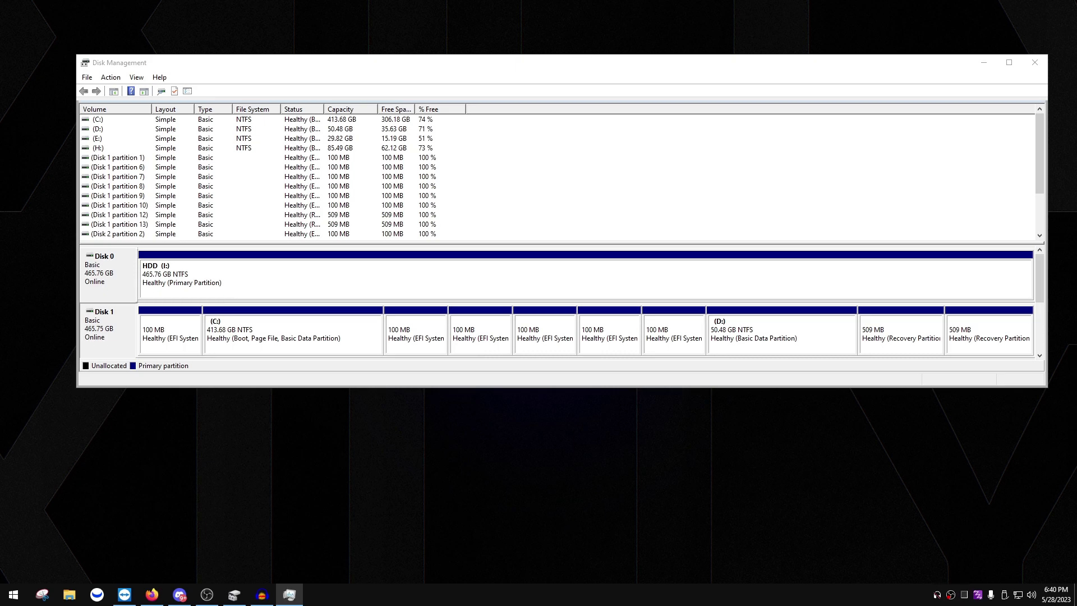
left_click(603, 130)
left_click(614, 268)
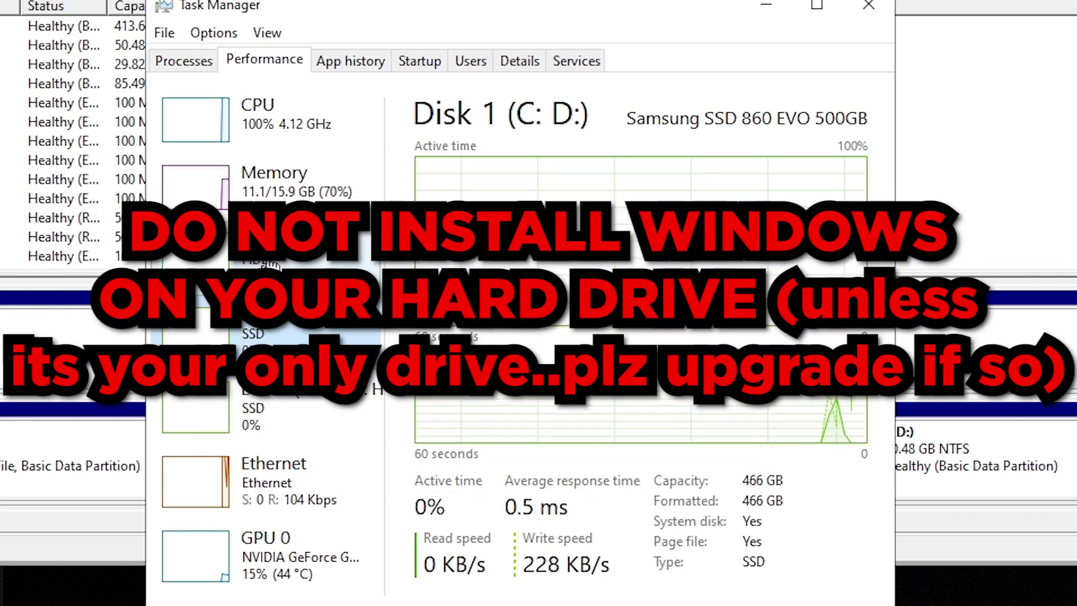
left_click(264, 265)
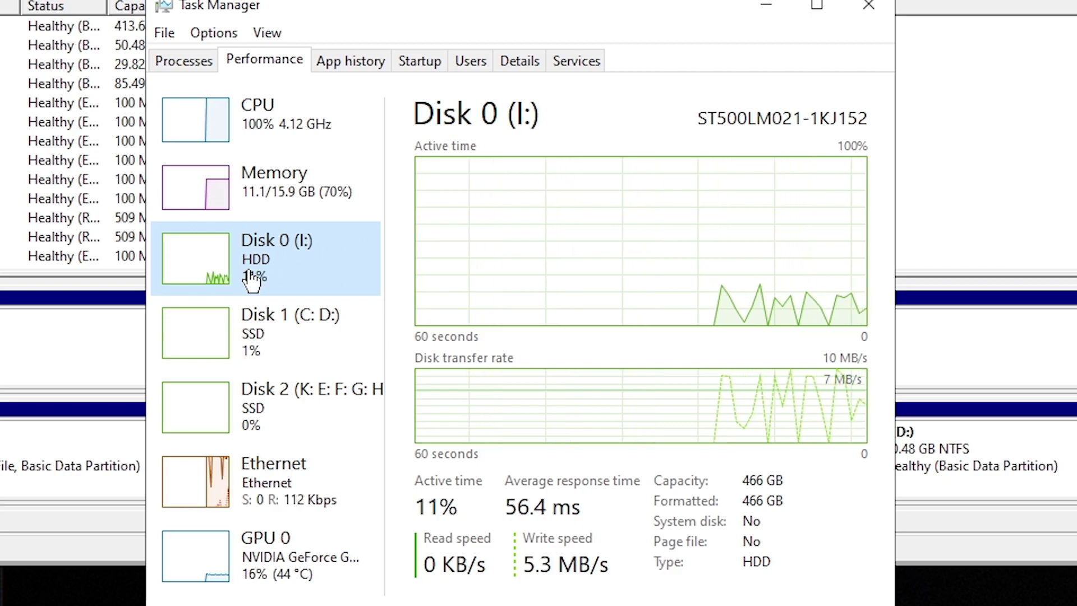
left_click(274, 363)
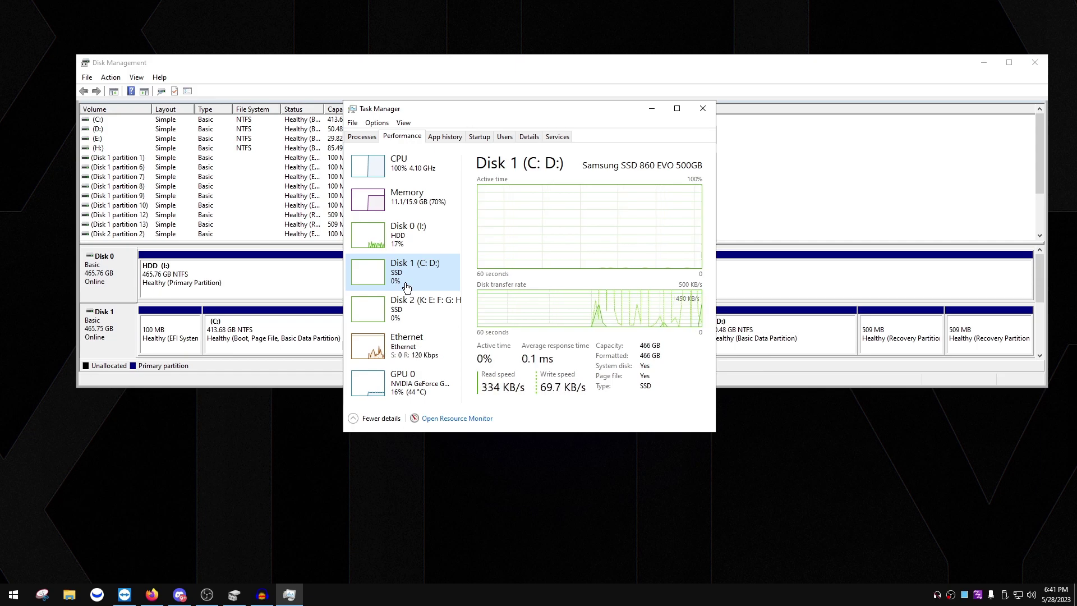
Close Task Manager and check Disk 1's Volumes properties for its GPT partition style.
left_click(697, 106)
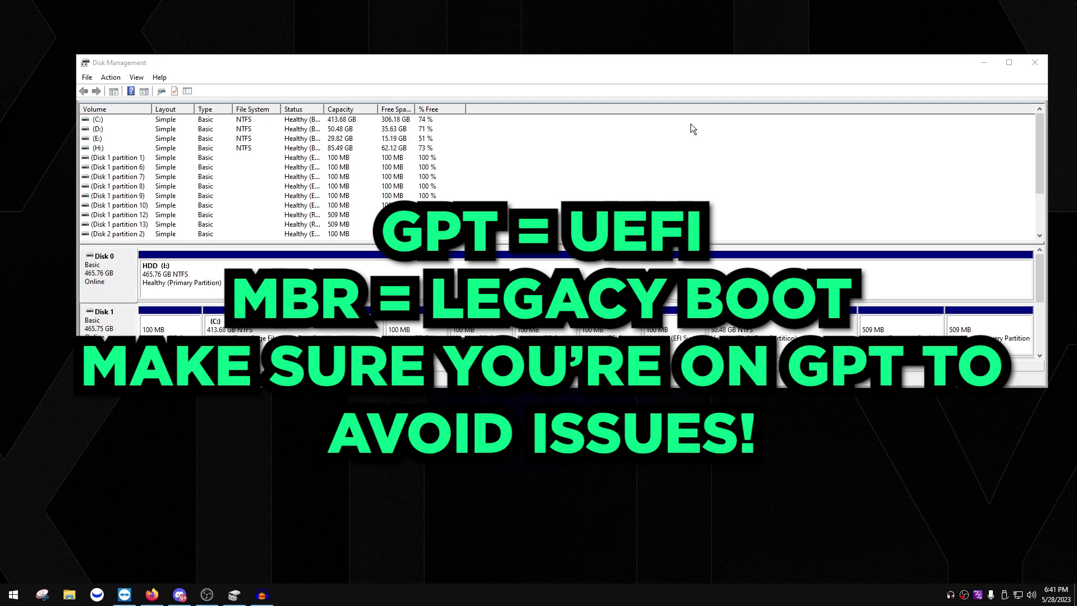
right_click(122, 328)
left_click(160, 431)
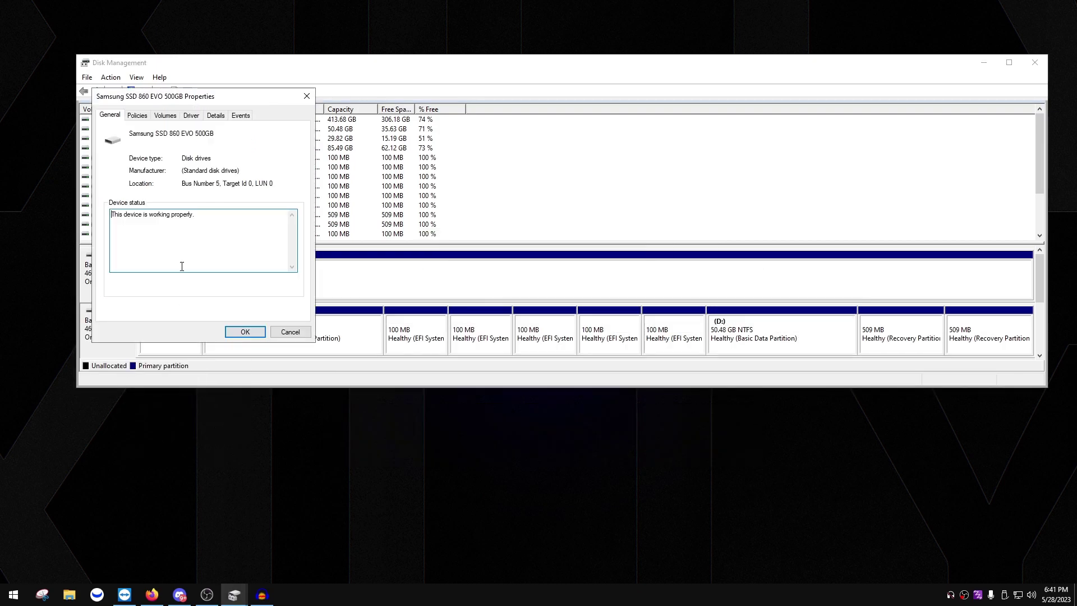
left_click(306, 96)
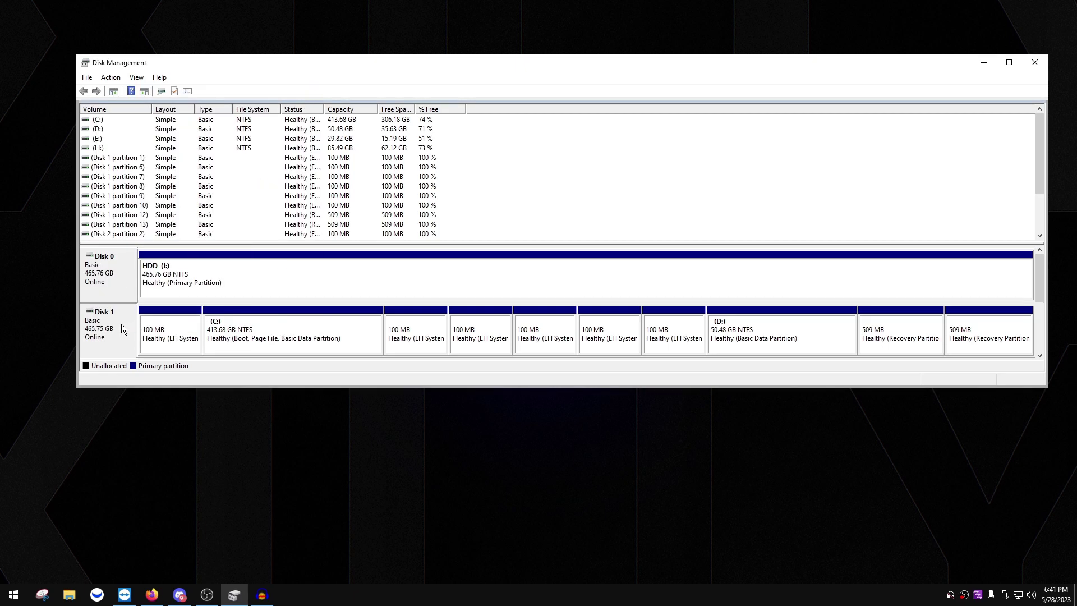
right_click(99, 314)
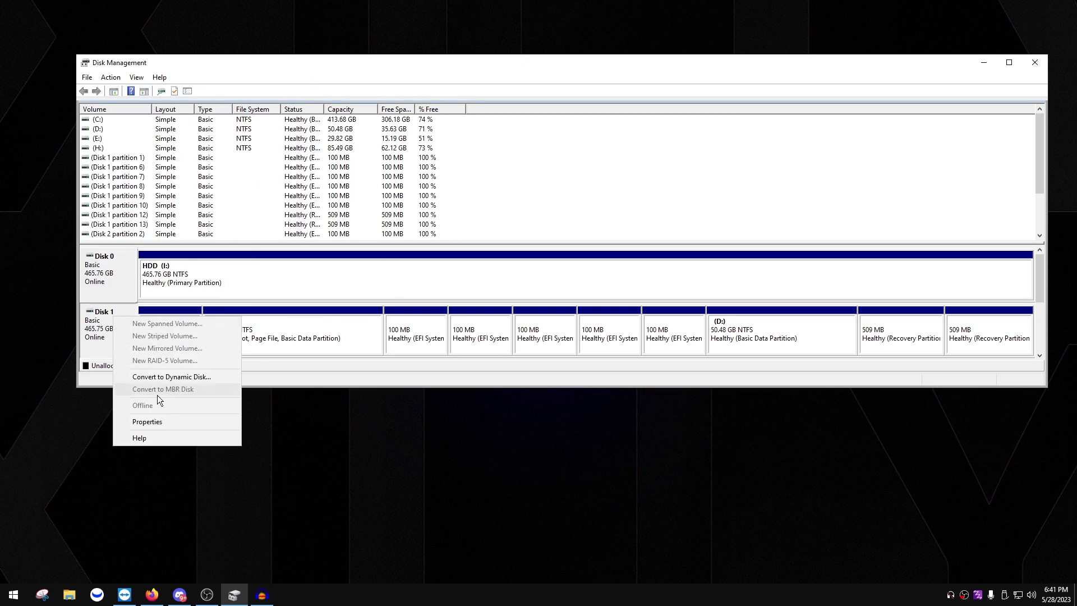
left_click(152, 420)
left_click(179, 130)
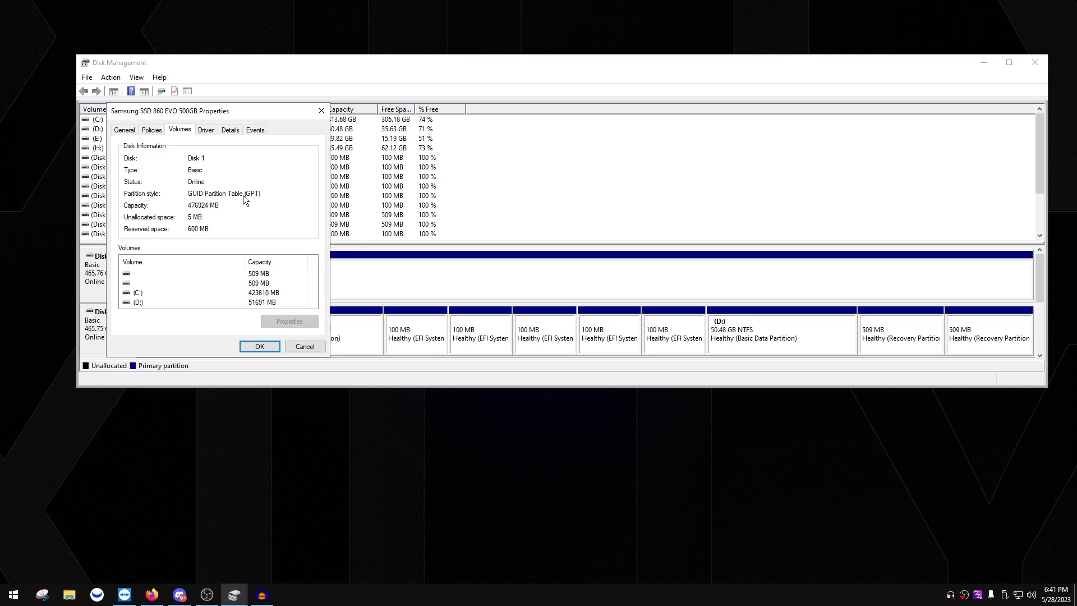
key("Escape")
right_click(110, 331)
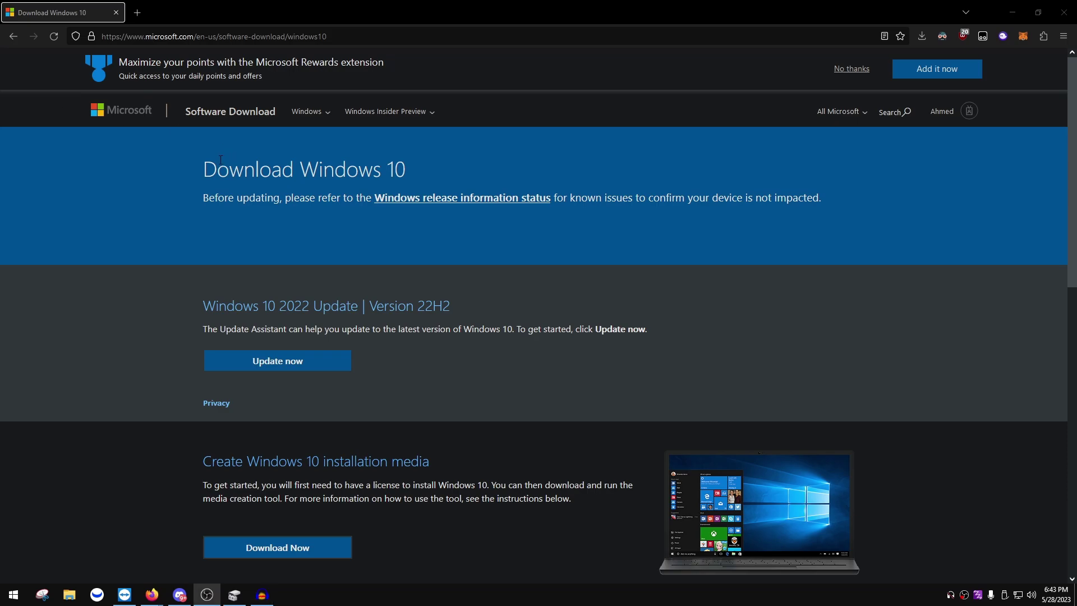
Bring Firefox forward and choose Inspect on the Download Windows 10 page.
left_click(196, 235)
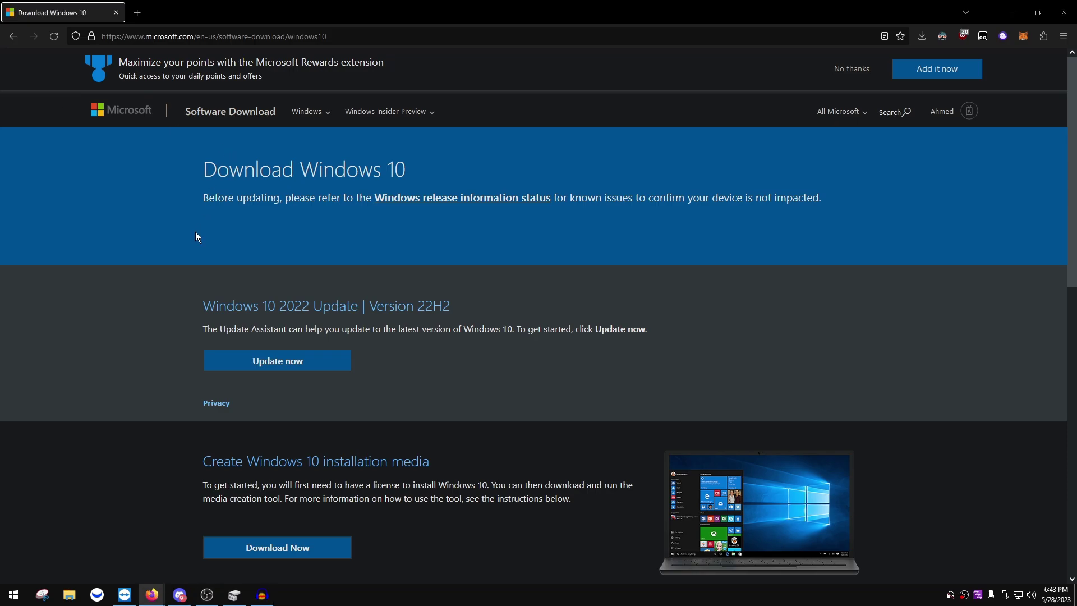
scroll(192, 240, "down", 3)
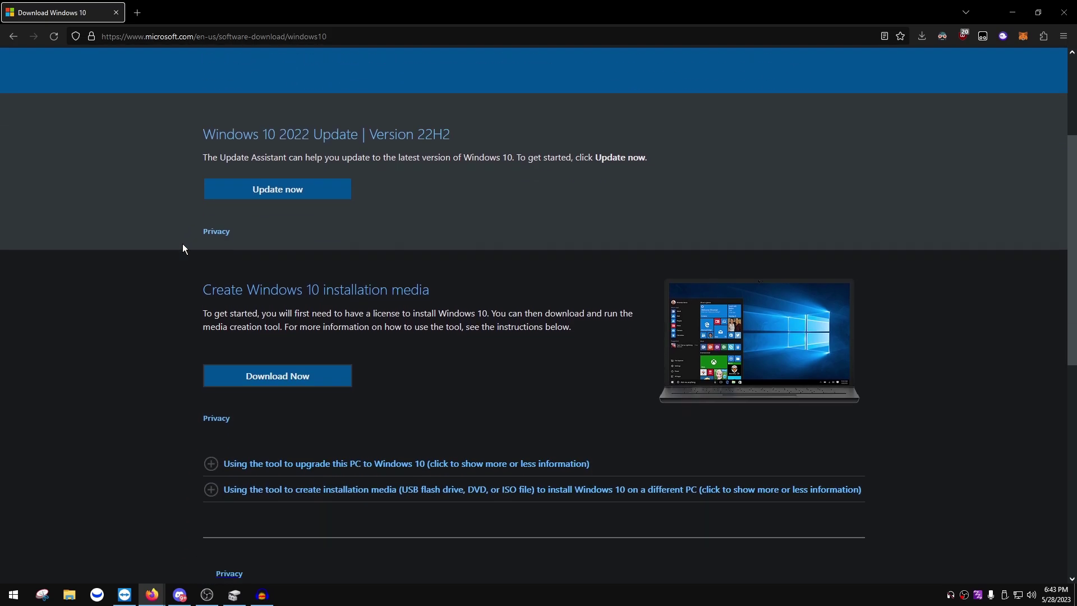
scroll(182, 247, "up", 3)
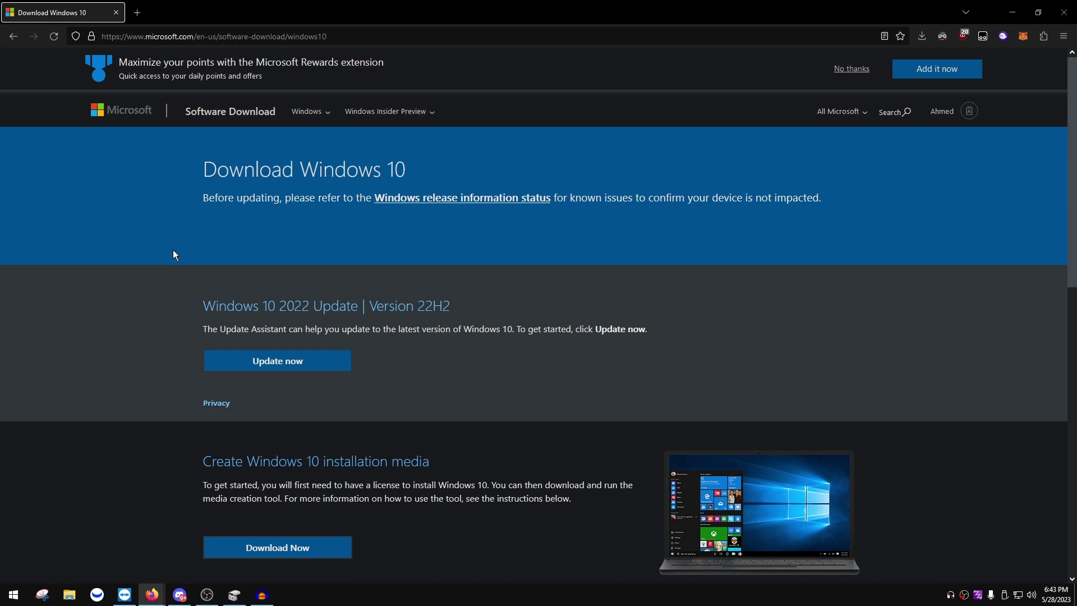
right_click(96, 170)
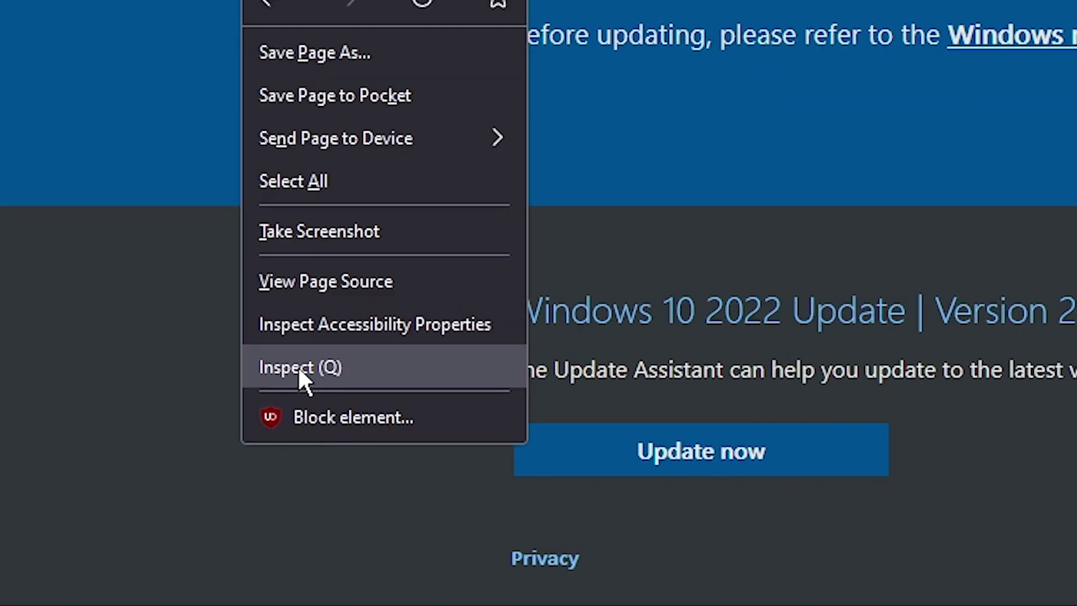
left_click(299, 368)
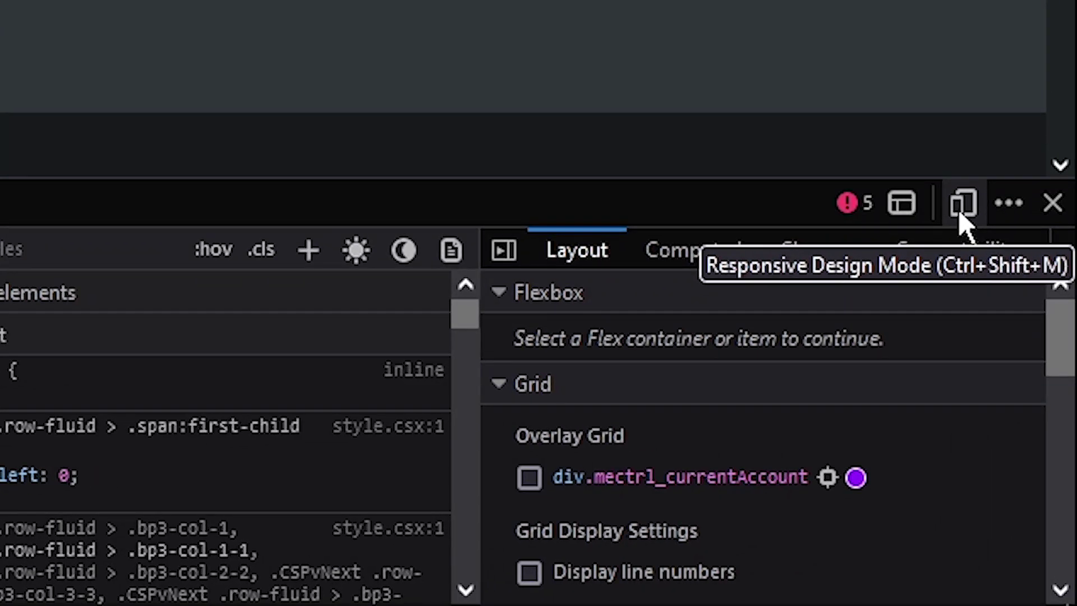
Reload the page in iPhone 12/13 Pro Max responsive mode, then close DevTools and emulation.
left_click(961, 217)
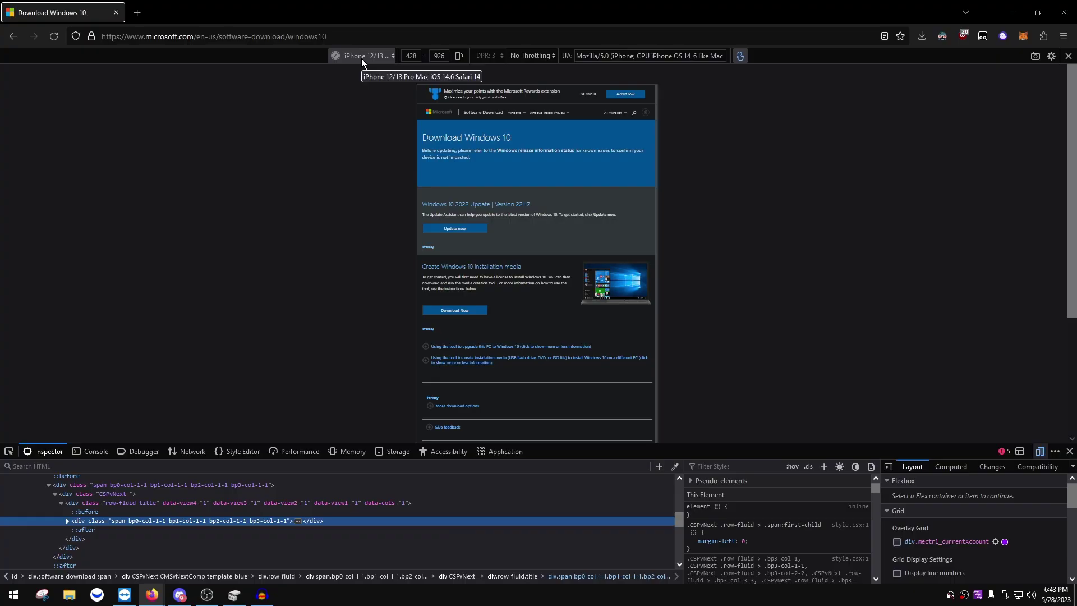
left_click(361, 57)
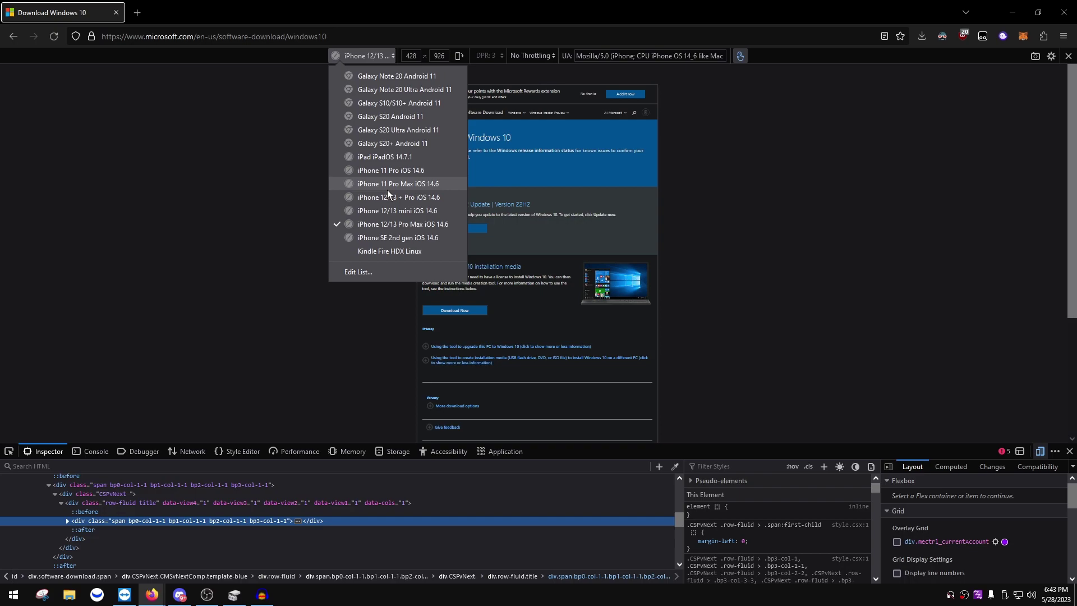
left_click(304, 225)
left_click(56, 41)
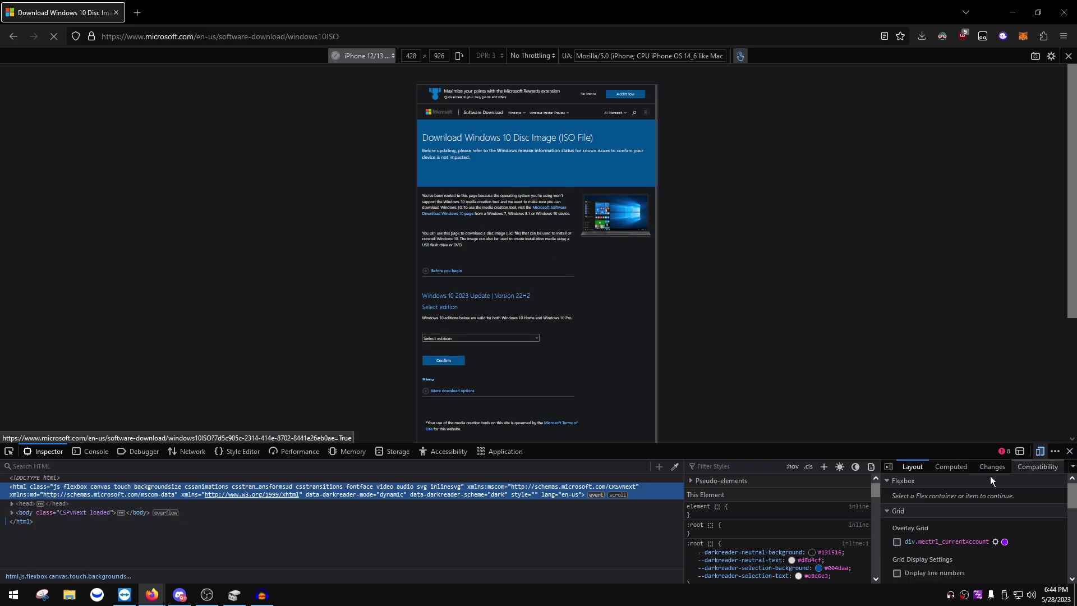
left_click(1069, 451)
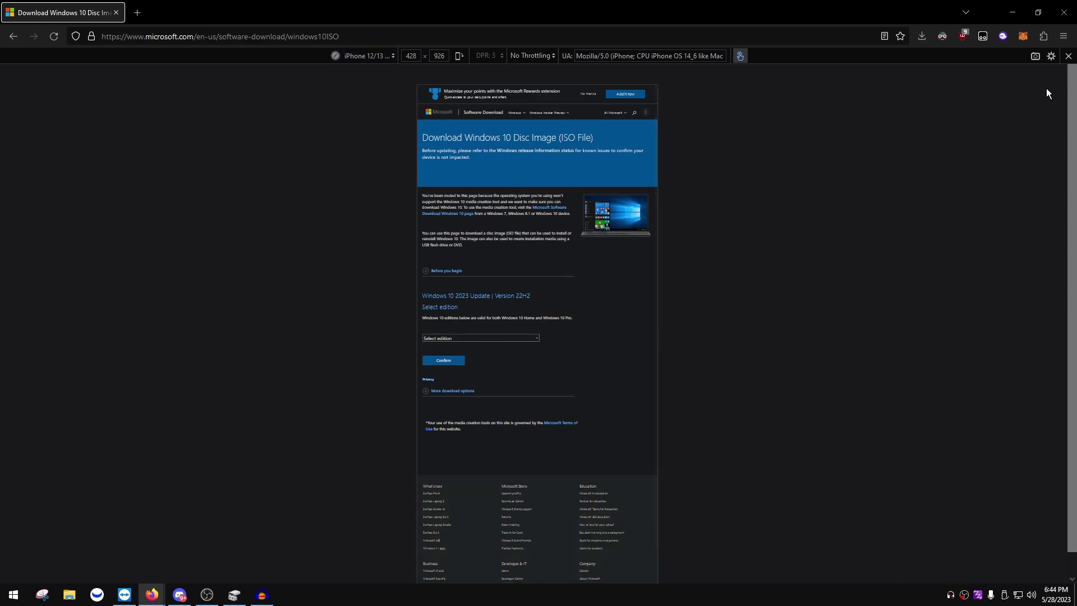
left_click(1070, 56)
scroll(267, 123, "down", 5)
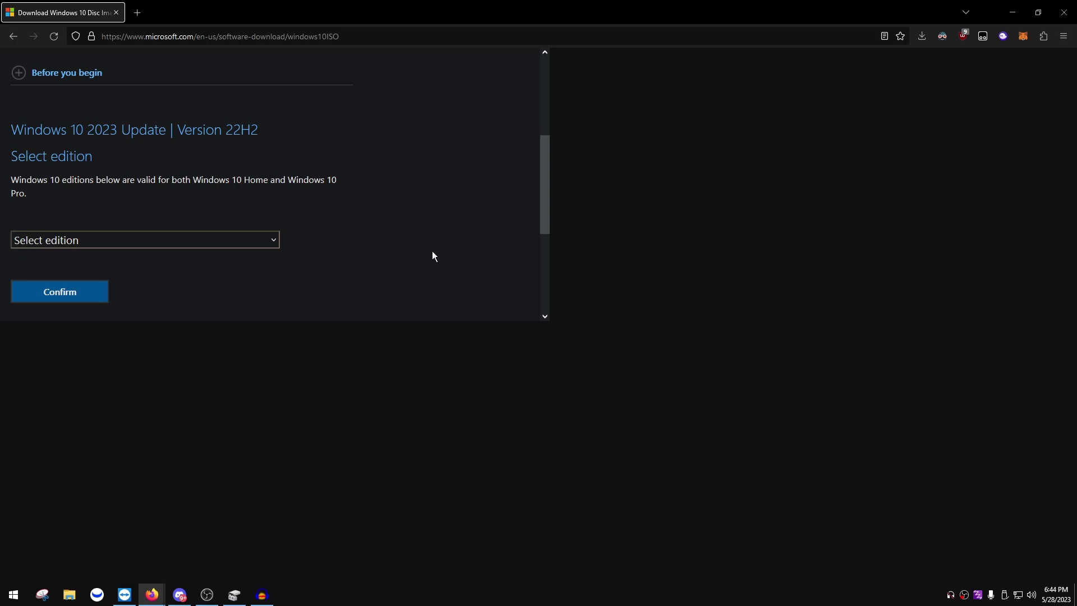
Choose Windows 10 (multi-edition ISO) and English (United States), then start the 64-bit download.
left_click(178, 240)
left_click(94, 284)
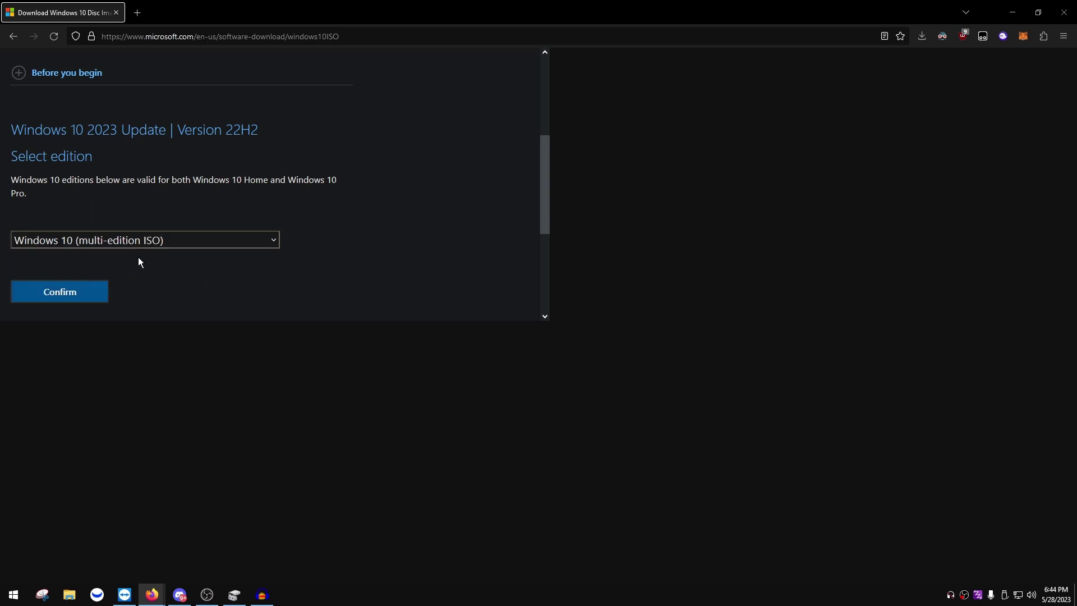
scroll(471, 494, "down", 5)
left_click(157, 250)
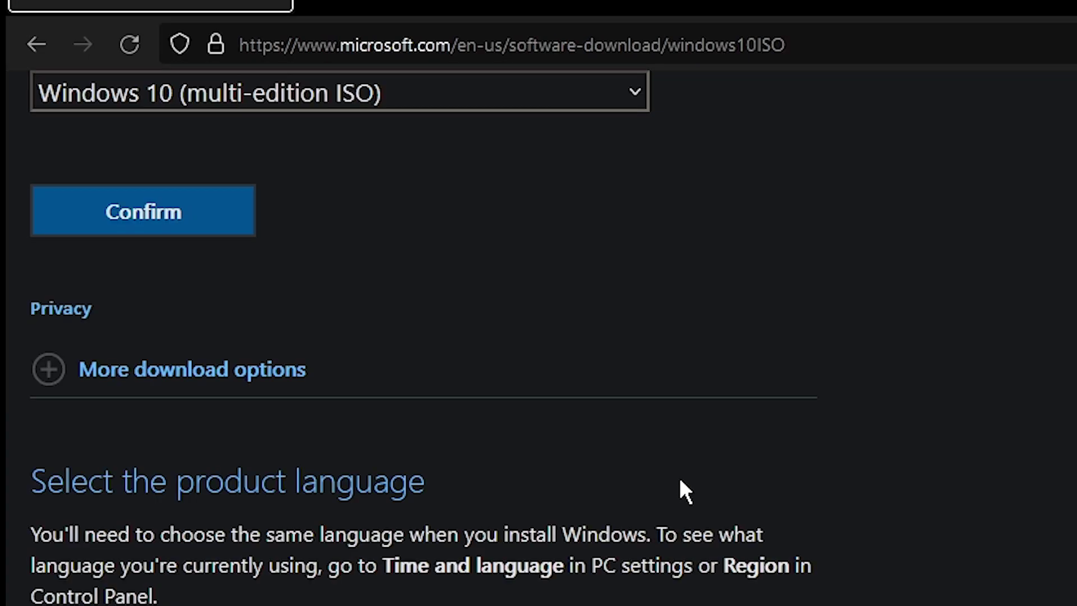
scroll(264, 390, "down", 5)
left_click(243, 386)
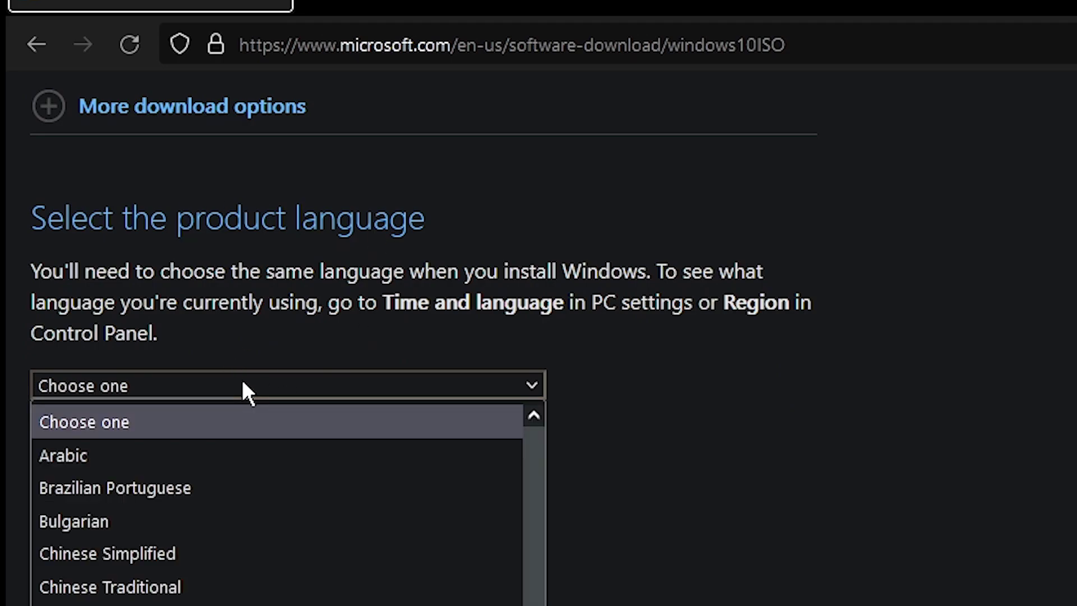
left_click(168, 603)
left_click(140, 505)
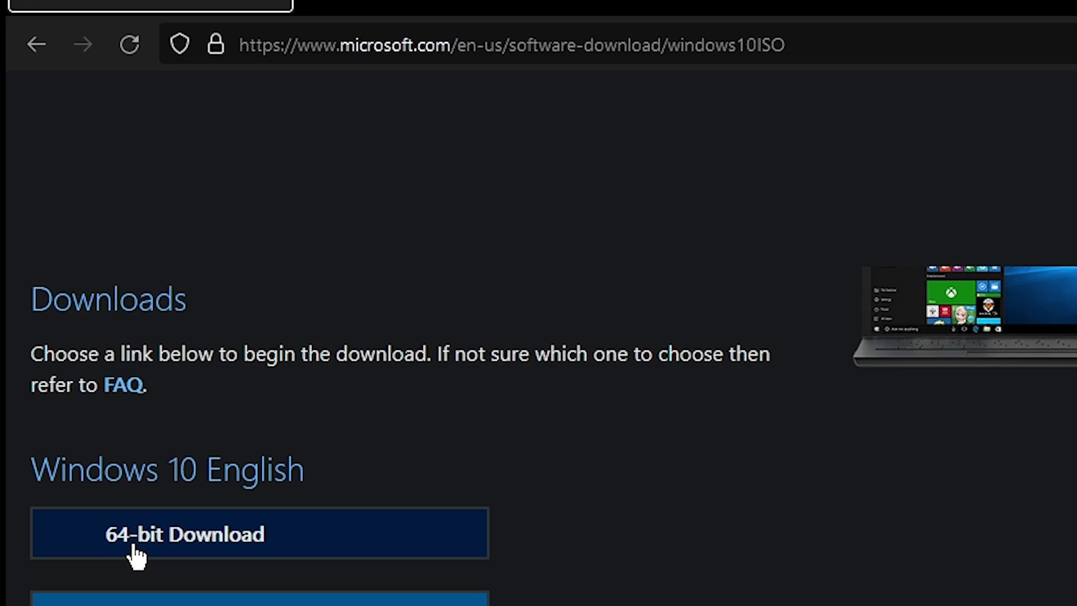
left_click(136, 555)
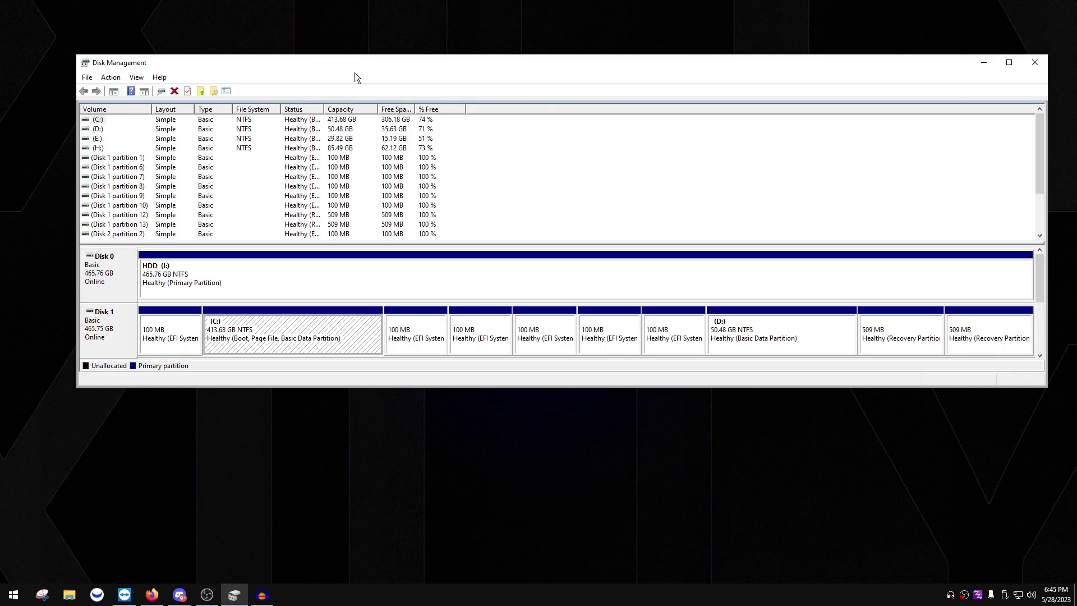
Use Shrink Volume on Disk 1's C: partition with a 6693 MB shrink amount.
left_click(141, 328)
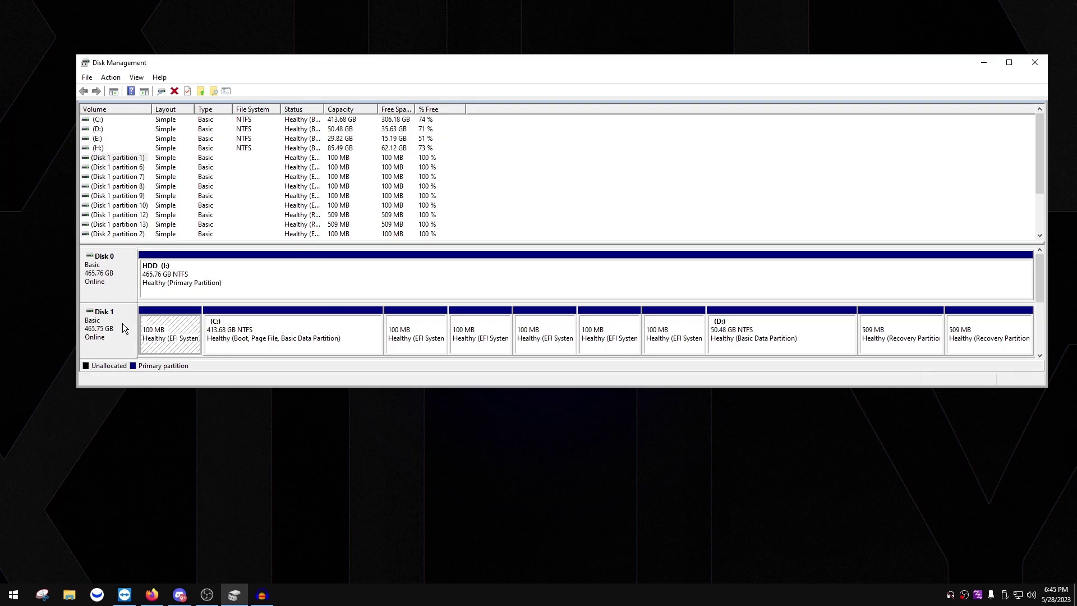
left_click(123, 323)
left_click(223, 335)
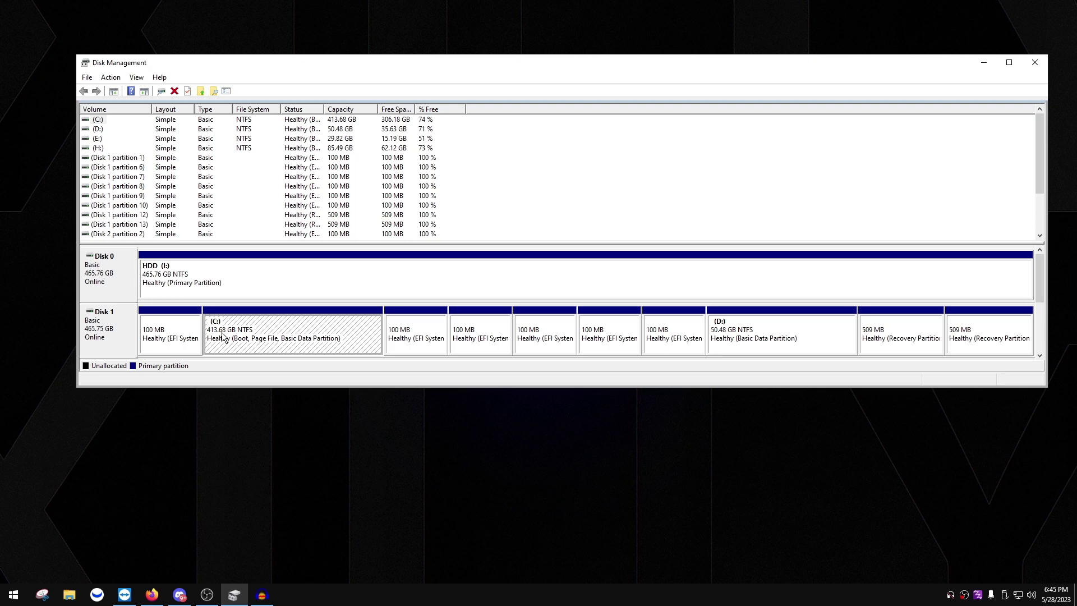
right_click(223, 335)
left_click(269, 422)
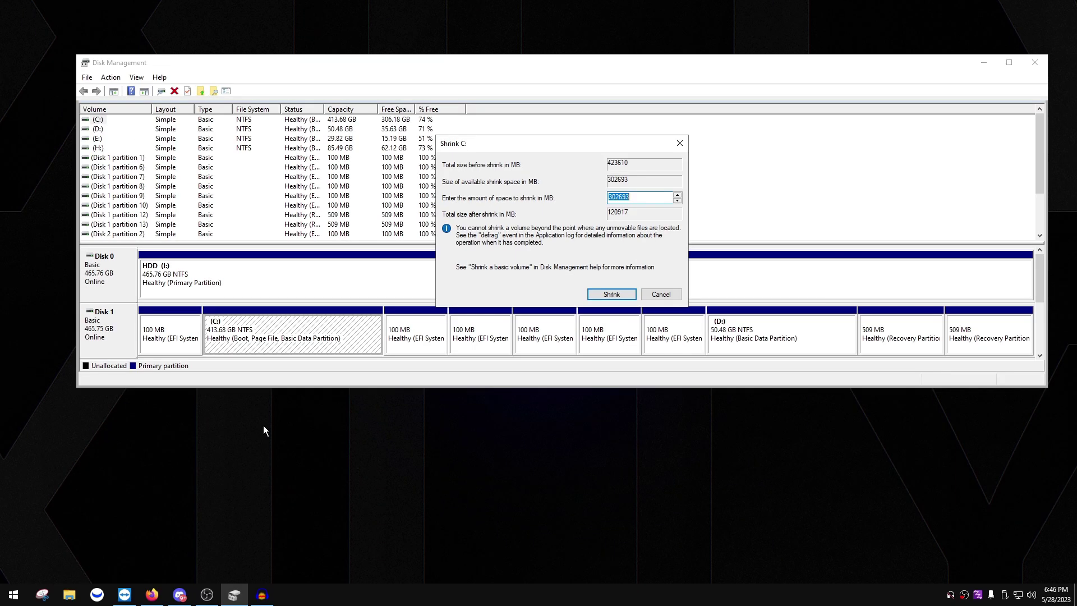
left_click(621, 196)
key("BackSpace")
key("BackSpace")
key("BackSpace")
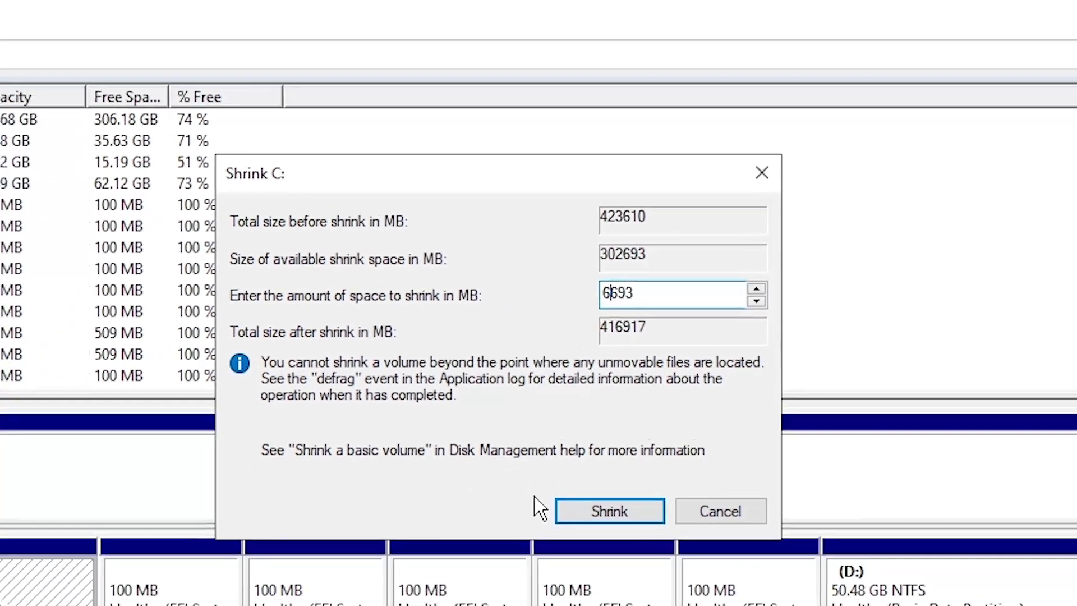
left_click(598, 295)
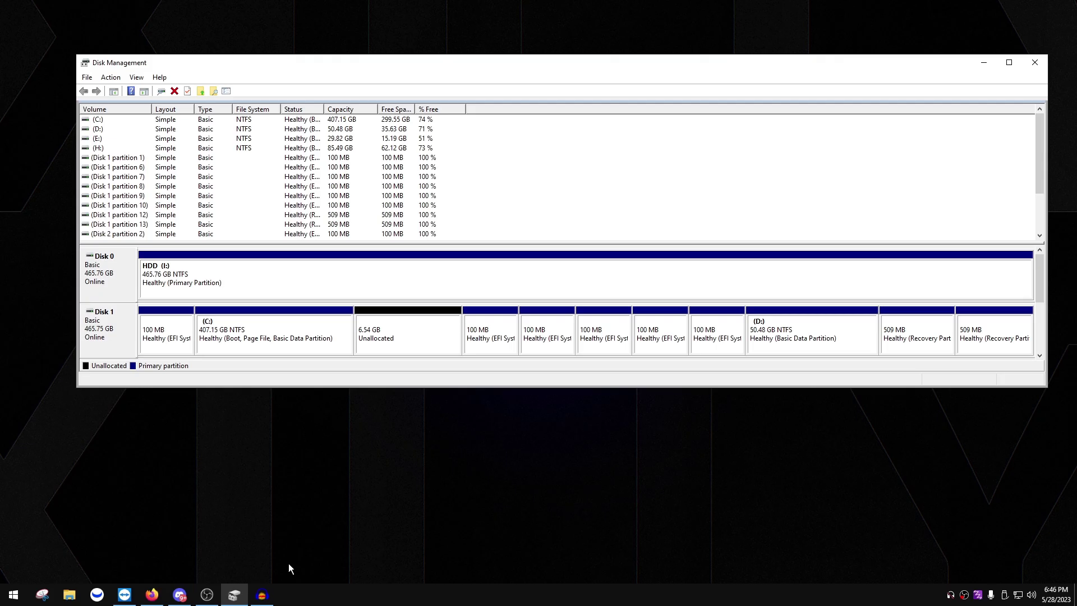
Create a full 6693 MB NTFS simple volume on drive J: labelled 'DONT DELETE ME'.
right_click(228, 571)
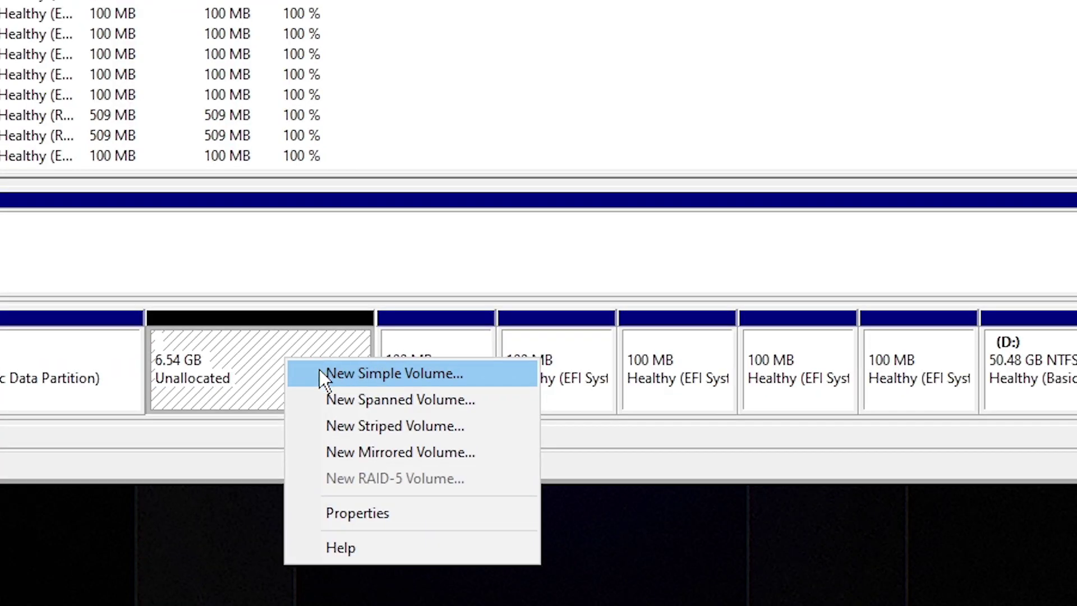
left_click(449, 337)
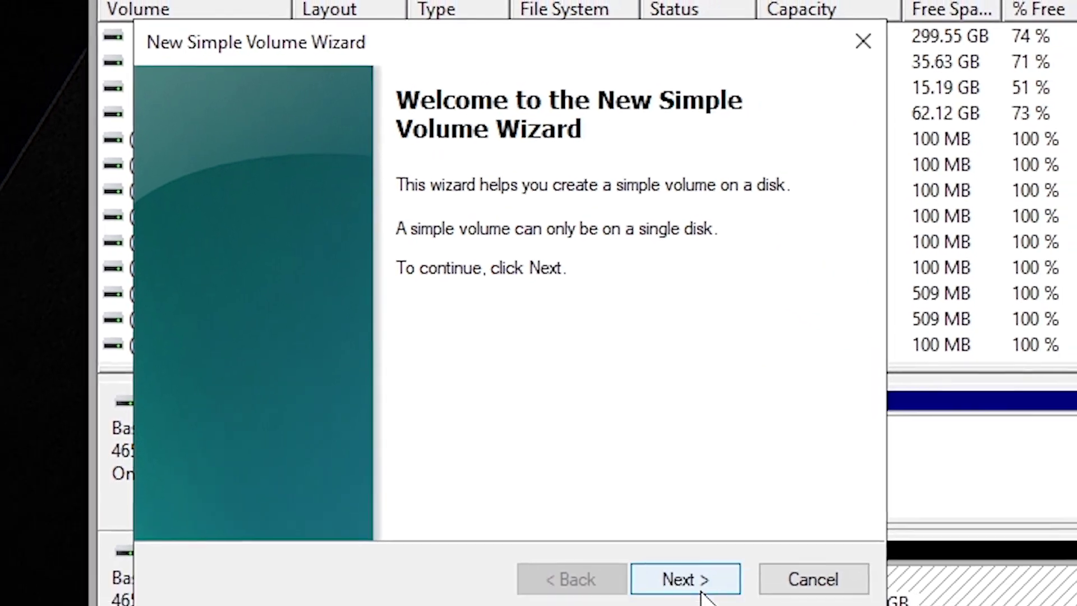
left_click(684, 580)
left_click(651, 512)
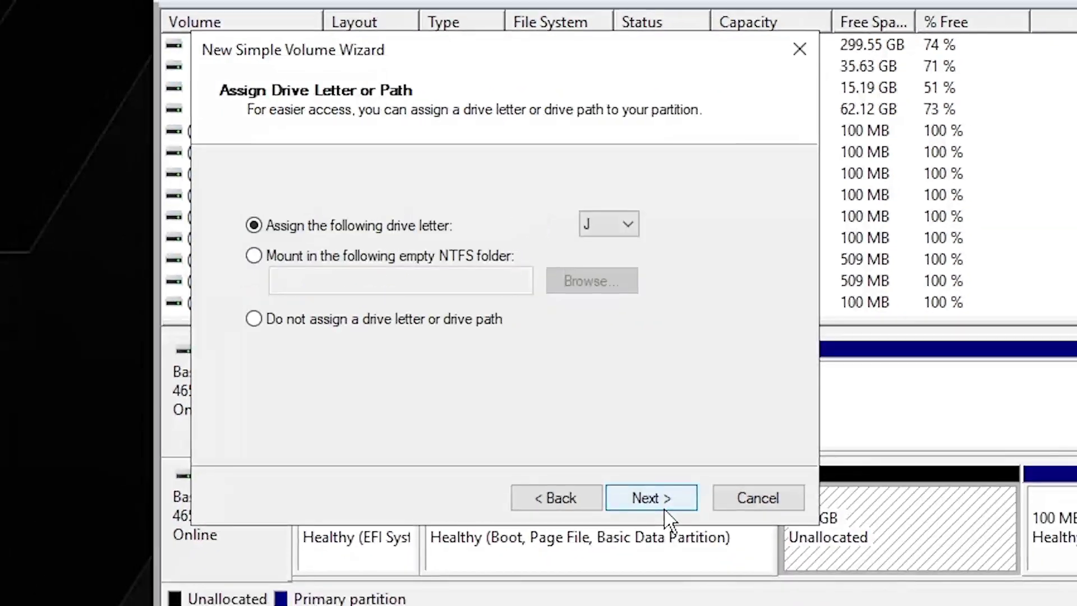
left_click(649, 496)
left_click_drag(553, 344, 236, 325)
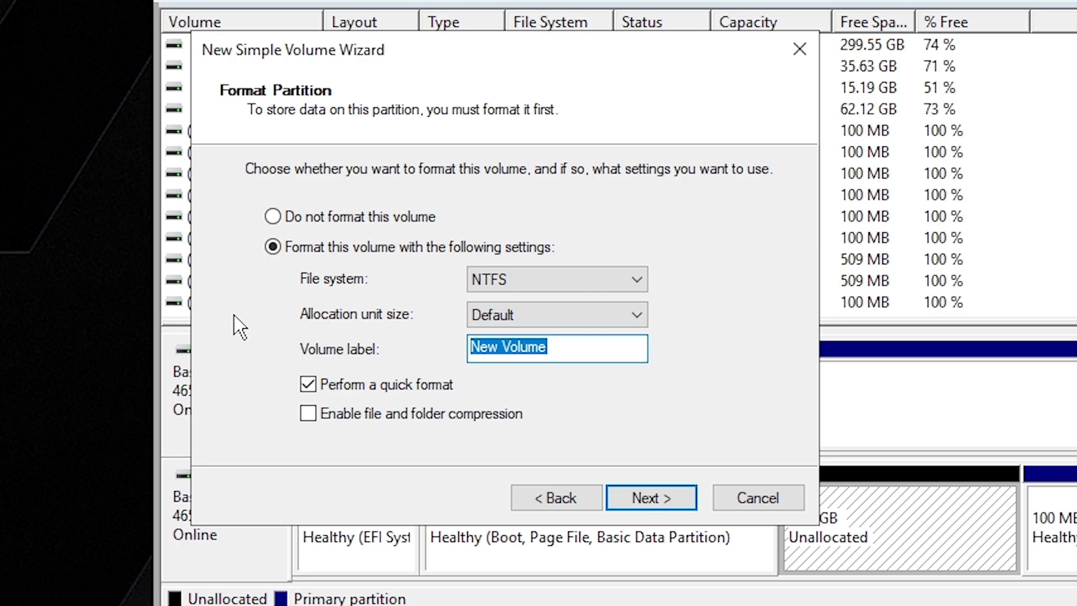
key("BackSpace")
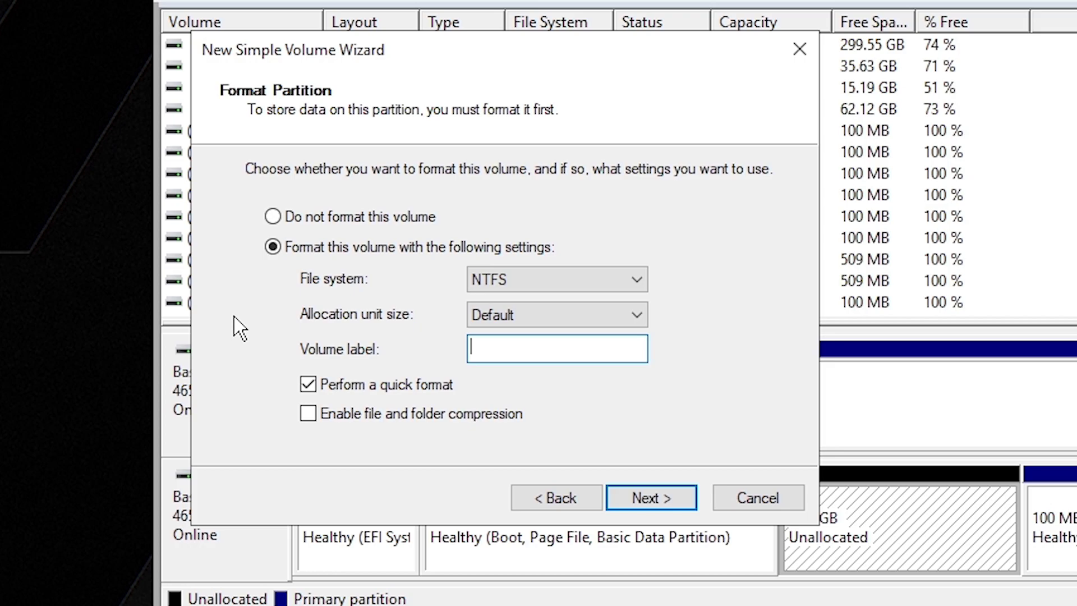
type("DONT DELETE ME")
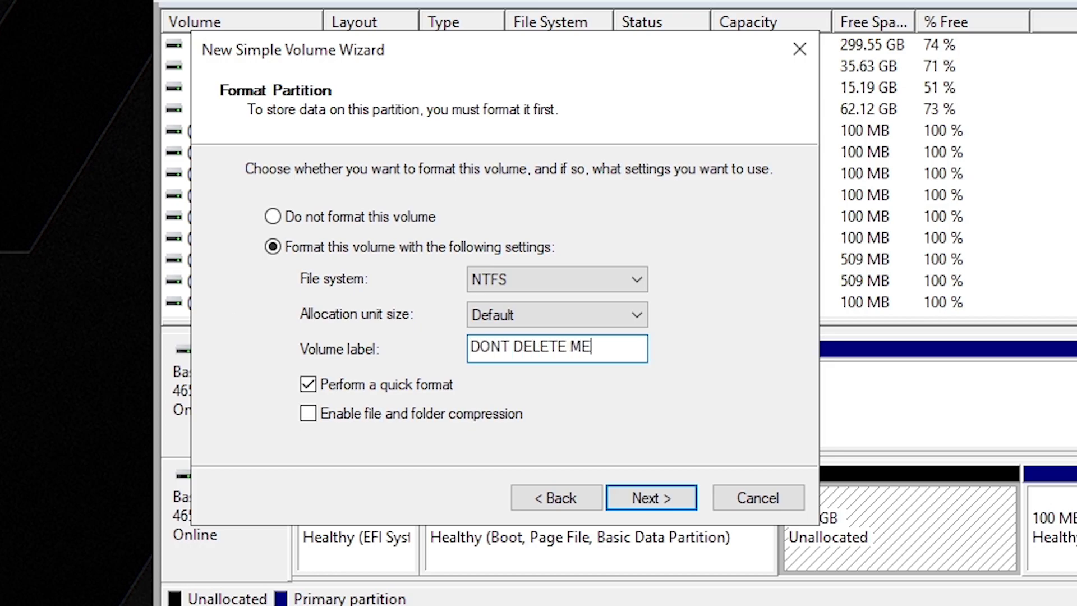
left_click(653, 499)
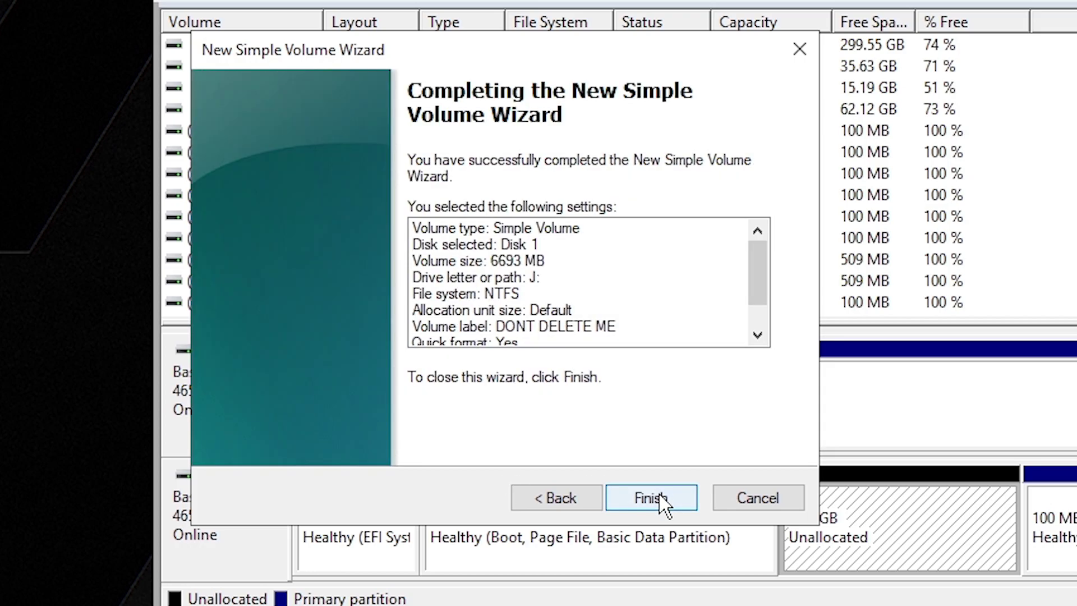
left_click(658, 499)
left_click(385, 324)
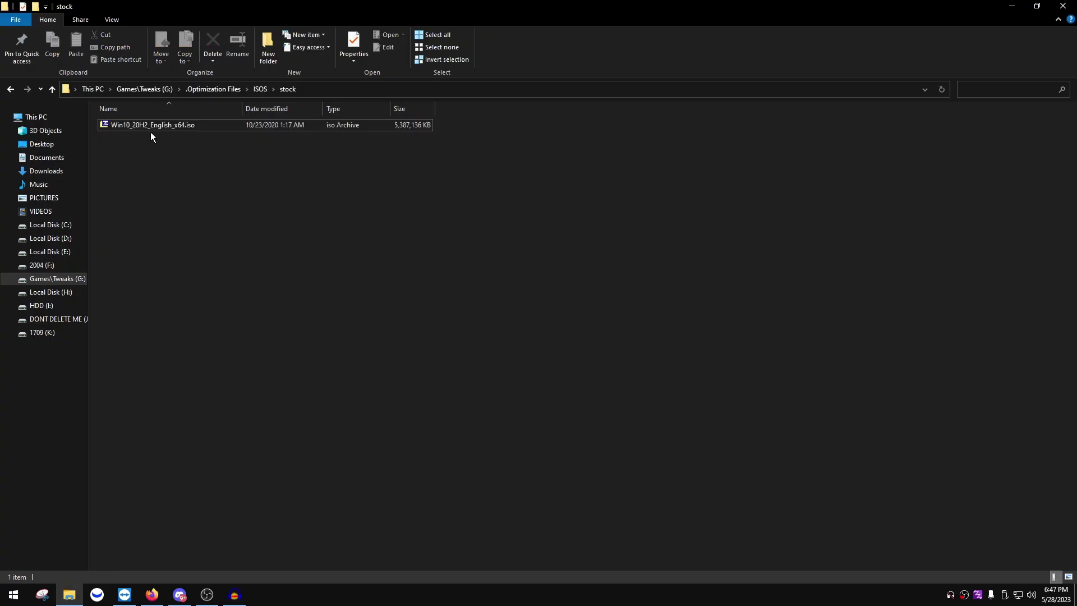
Extract the Windows 10 ISO with 7-Zip to DONT DELETE ME (J:), running in the background.
right_click(149, 129)
left_click(175, 164)
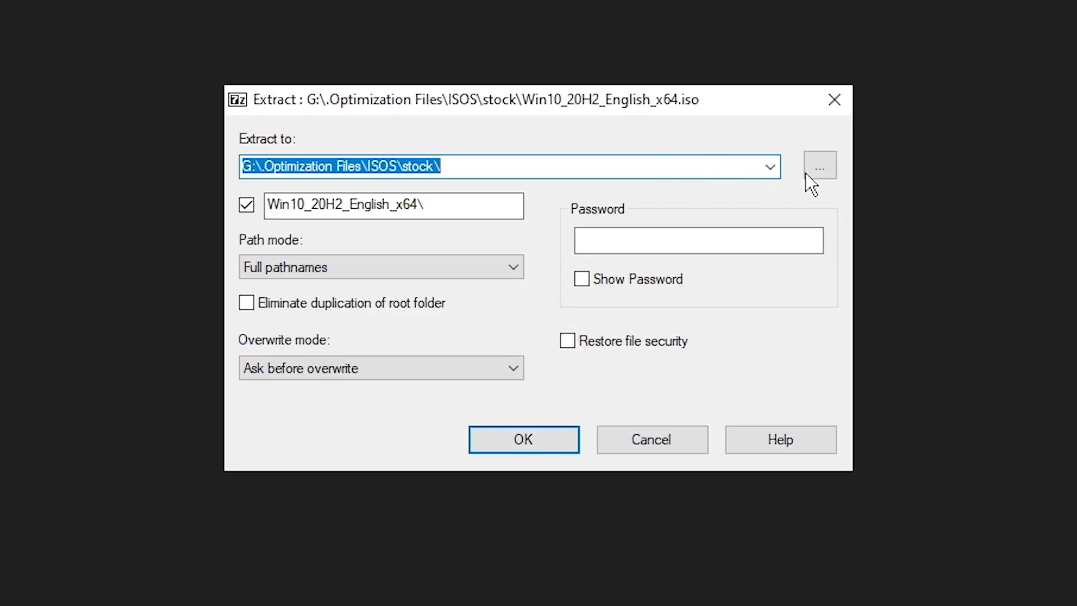
left_click(668, 240)
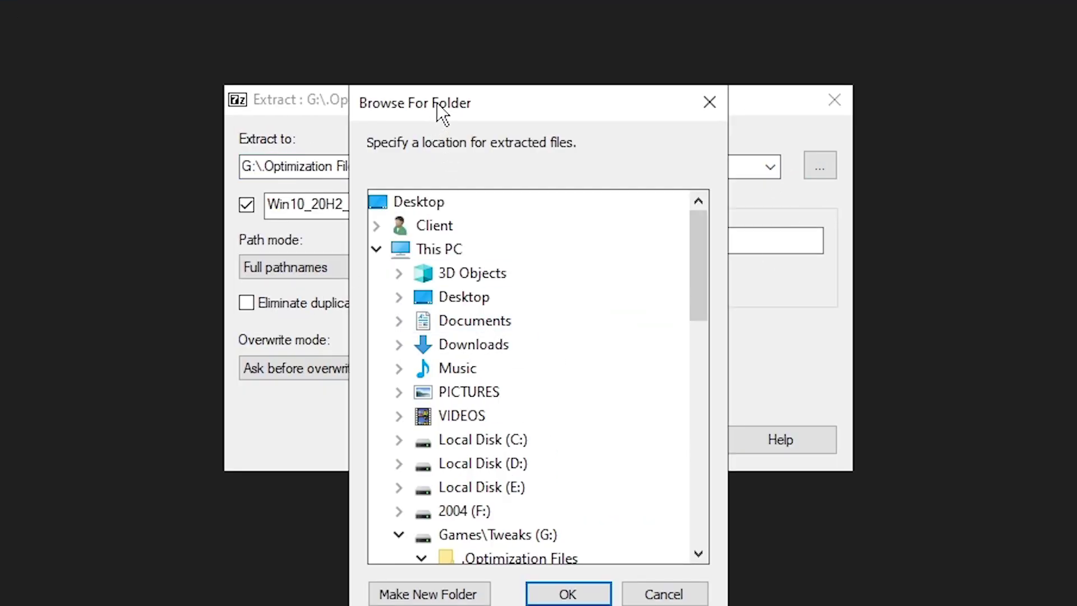
left_click_drag(439, 112, 218, 0)
left_click(177, 409)
scroll(257, 303, "down", 3)
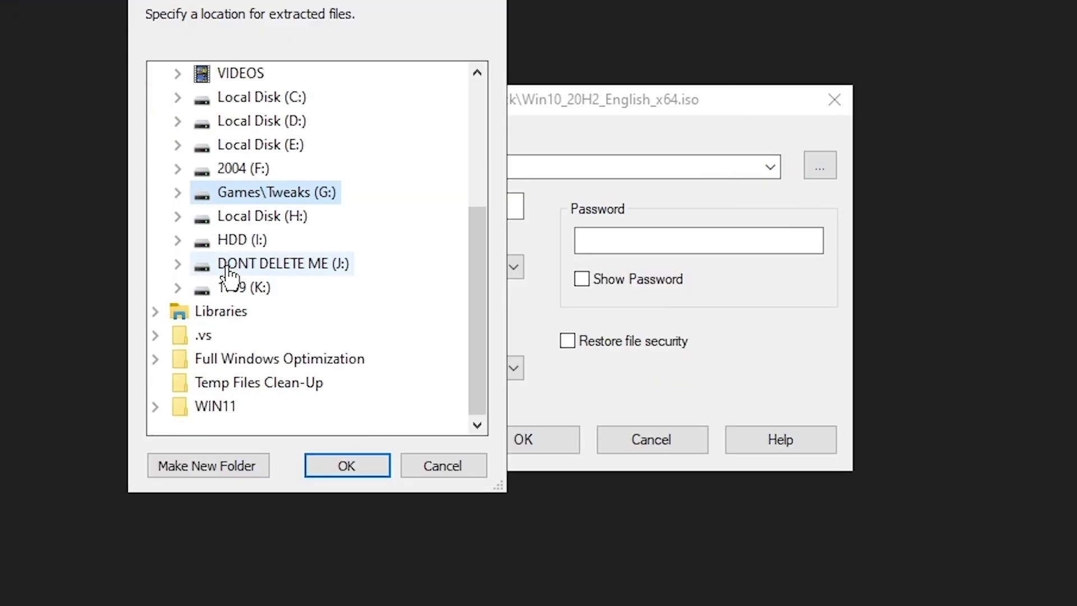
left_click(228, 269)
left_click(347, 465)
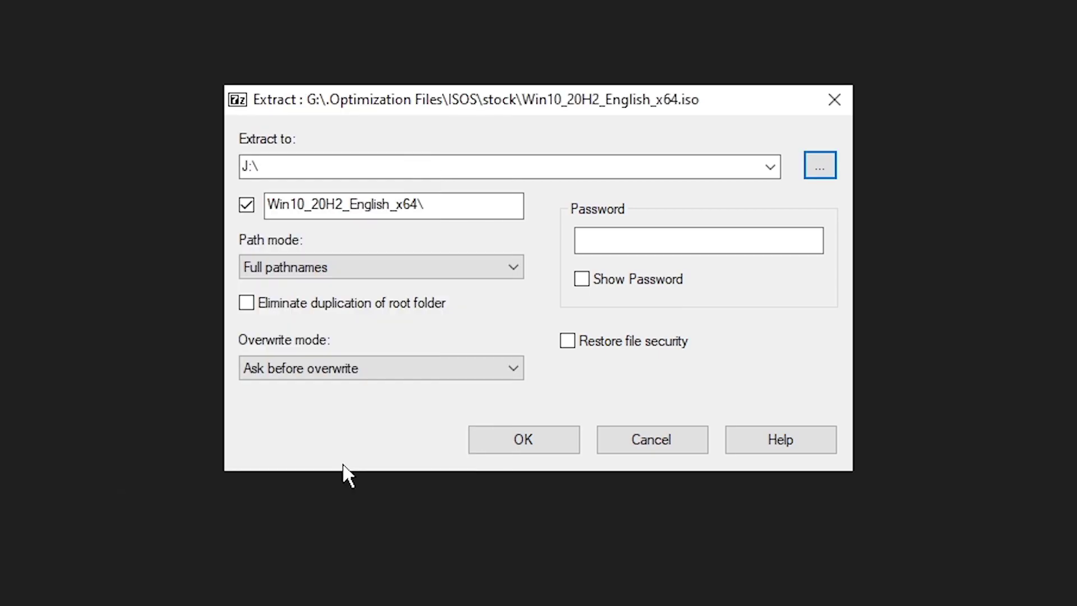
left_click(503, 450)
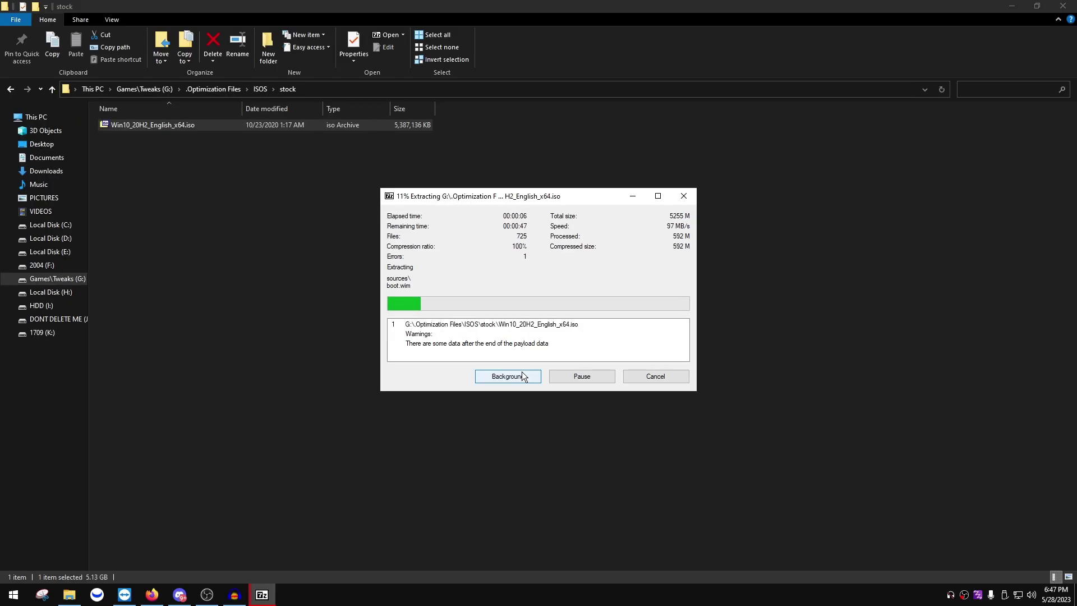
left_click(522, 375)
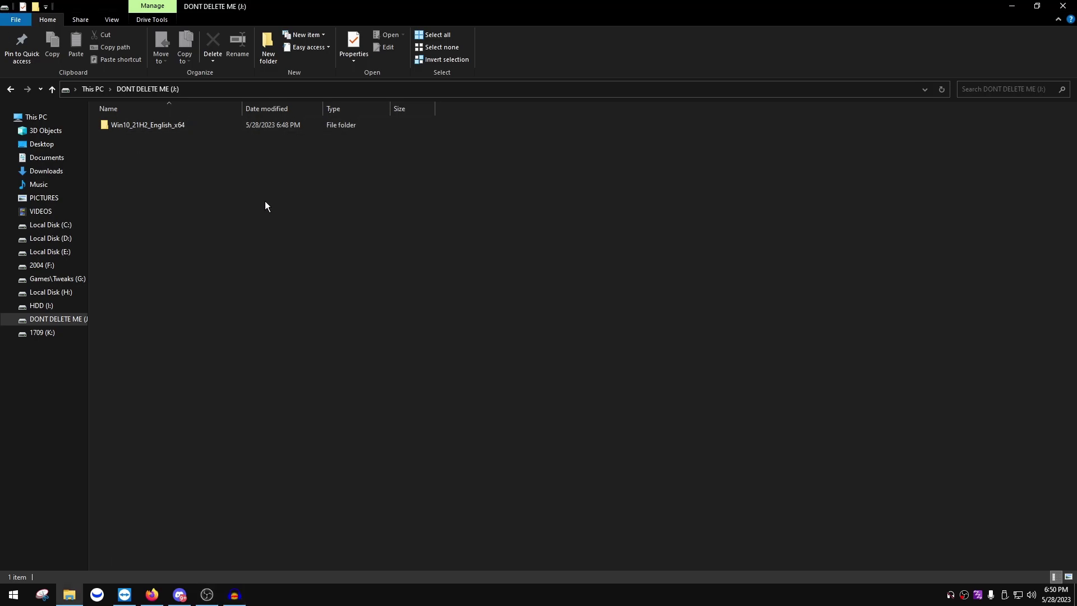
Move all eight files from Win10_21H2_English_x64 into the J: drive root.
left_click_drag(463, 456, 597, 99)
double_click(173, 125)
key("ctrl+a")
left_click_drag(224, 202, 153, 89)
left_click(153, 89)
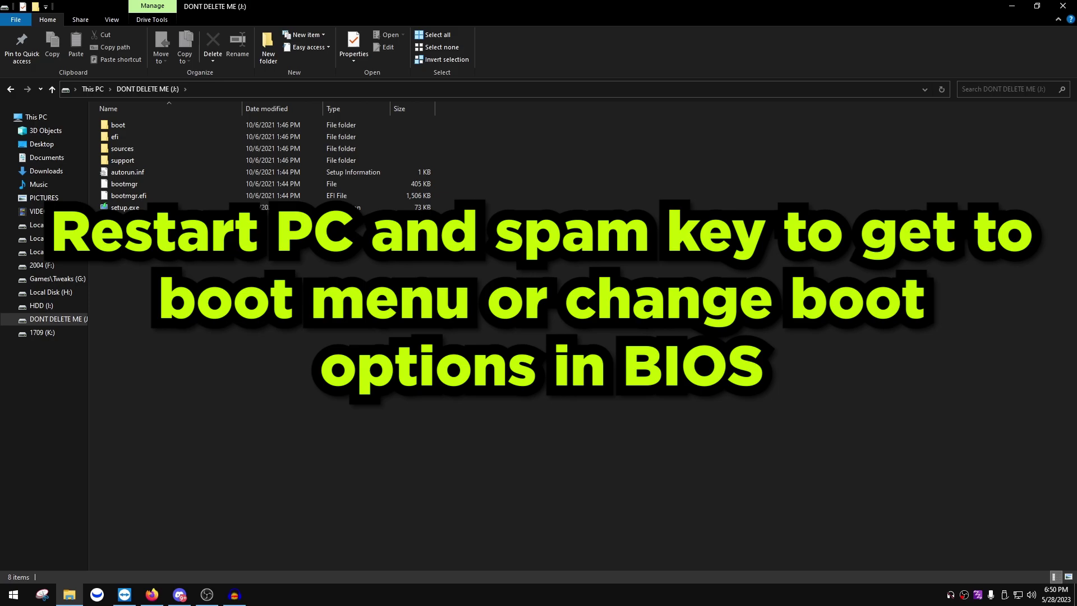
key("ctrl+a")
left_click(435, 297)
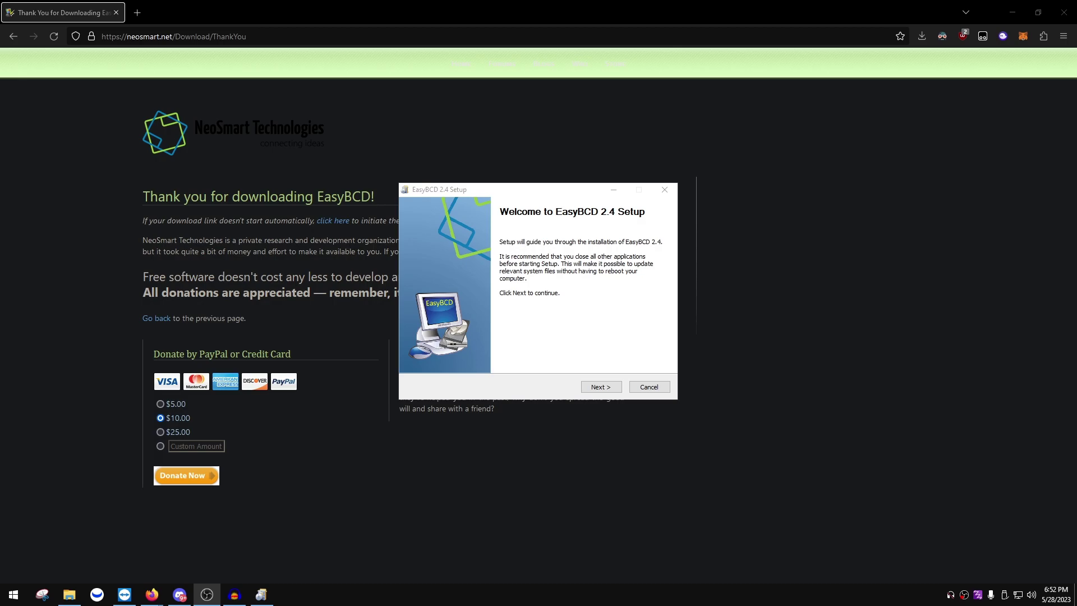
Install EasyBCD, choose English, and dismiss the licence and EFI notices.
left_click(588, 388)
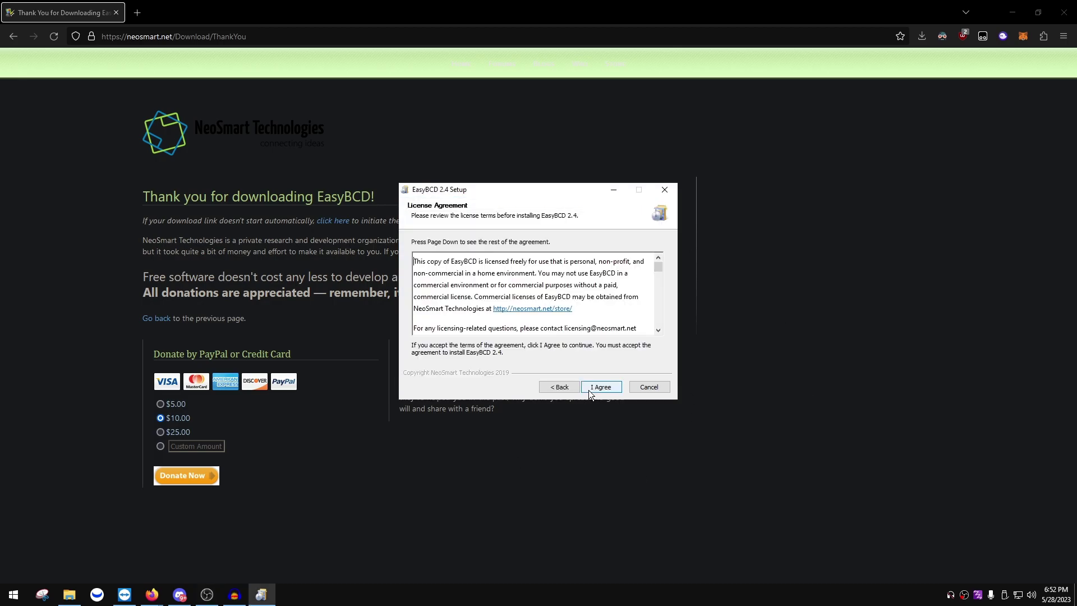
left_click(589, 388)
left_click(593, 393)
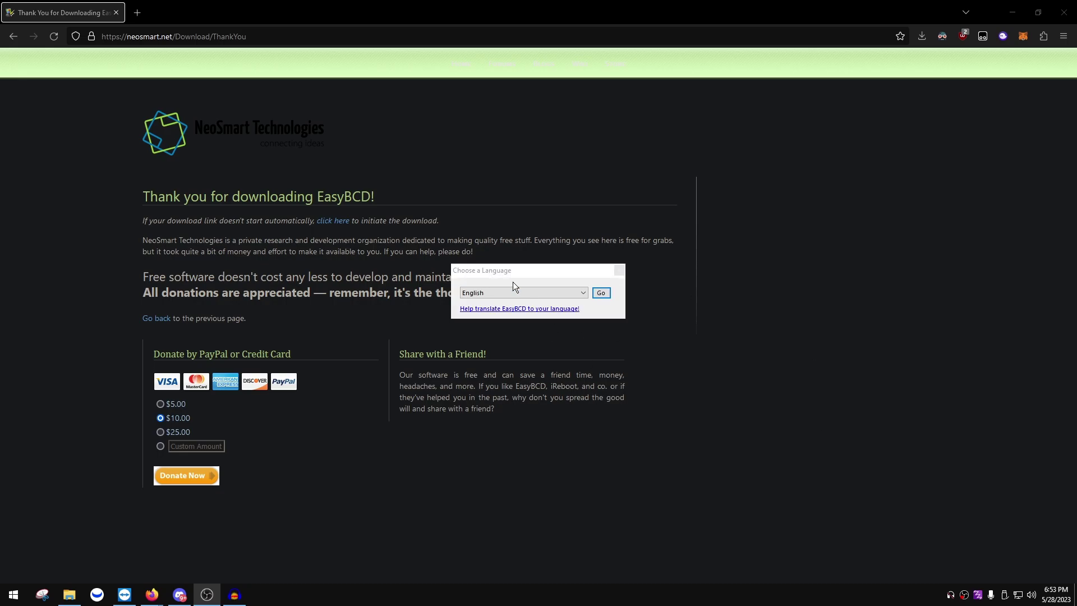
left_click(601, 292)
left_click(564, 346)
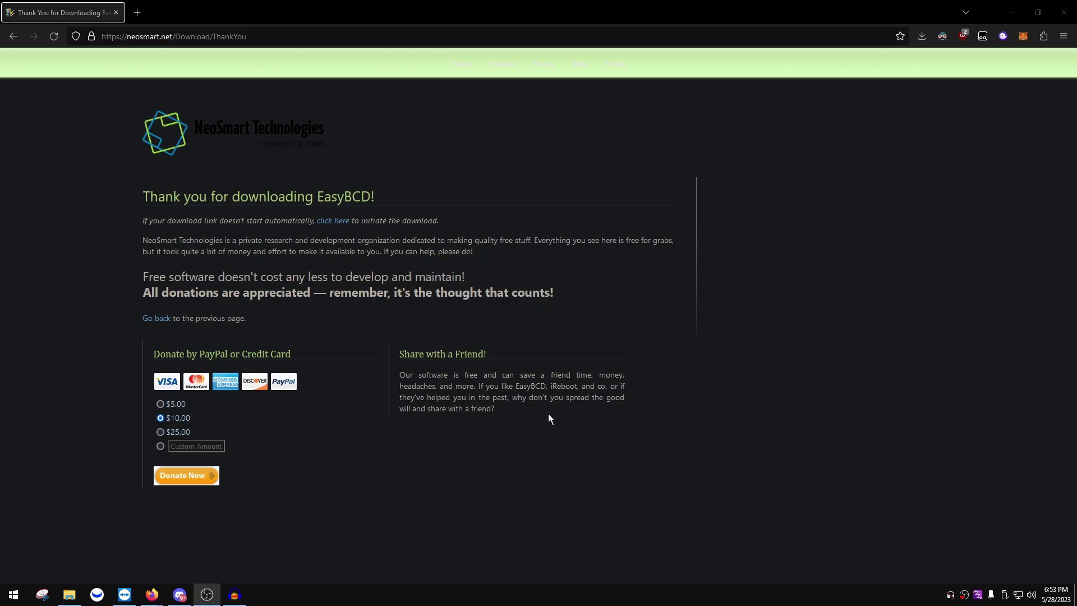
left_click(581, 349)
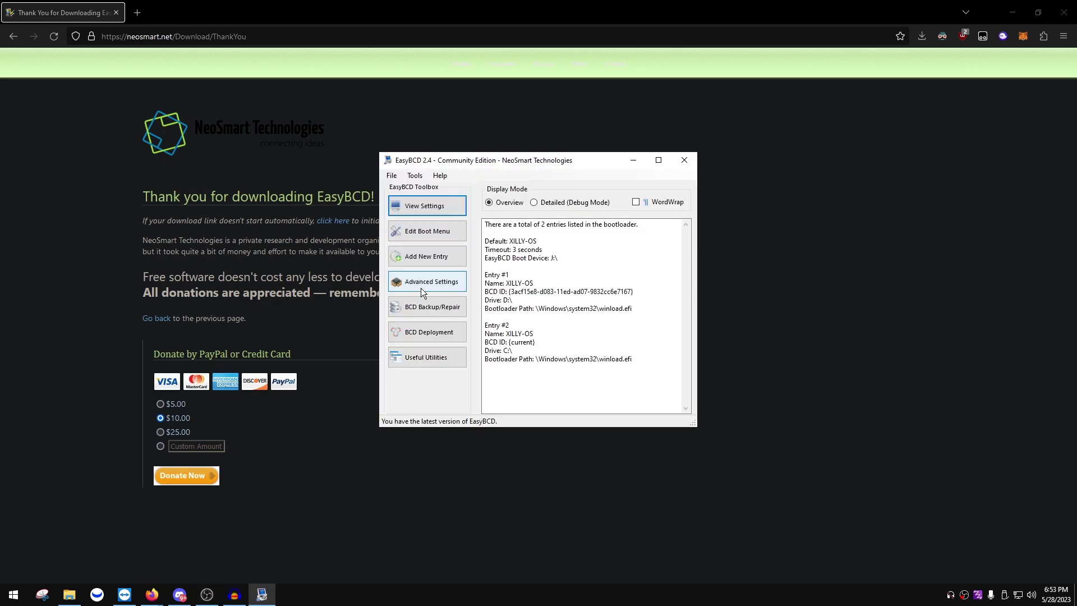
Add a WinPE boot entry for J:\sources\boot.wim, then close EasyBCD declining the promotion.
left_click(437, 260)
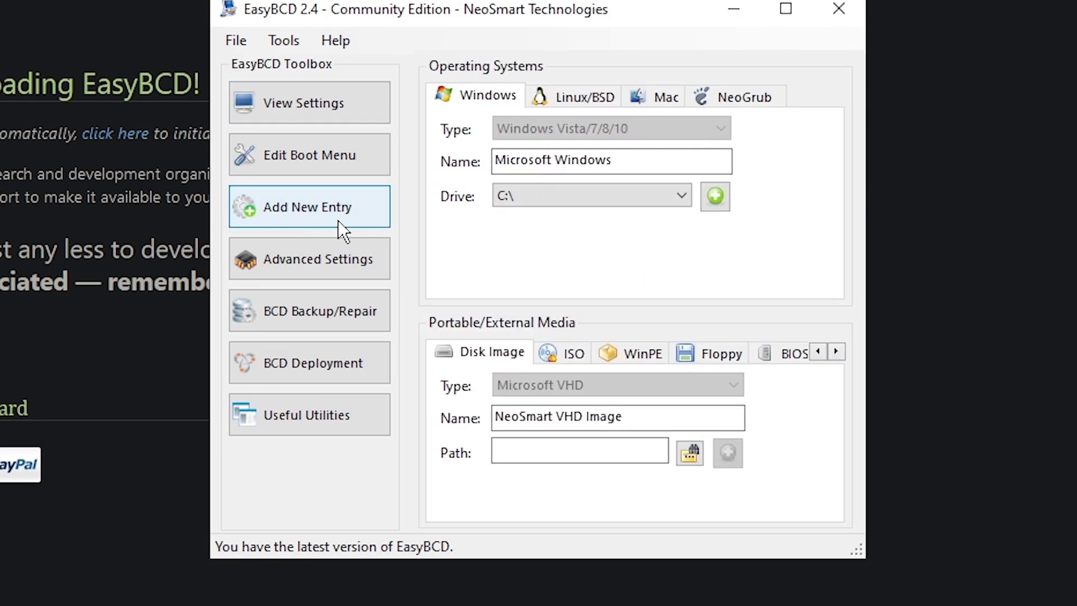
left_click(642, 357)
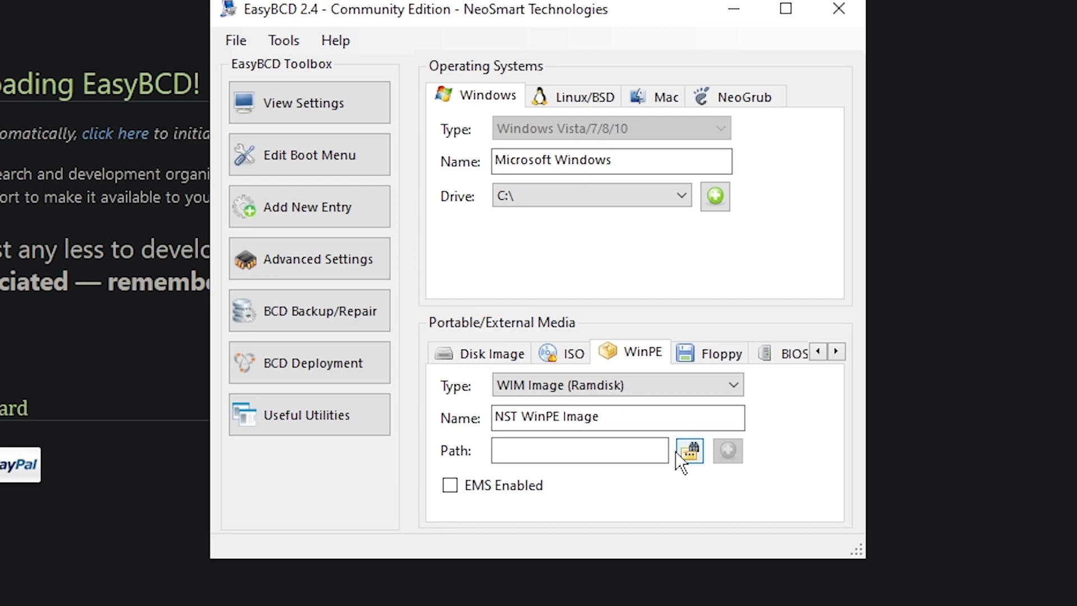
left_click(691, 450)
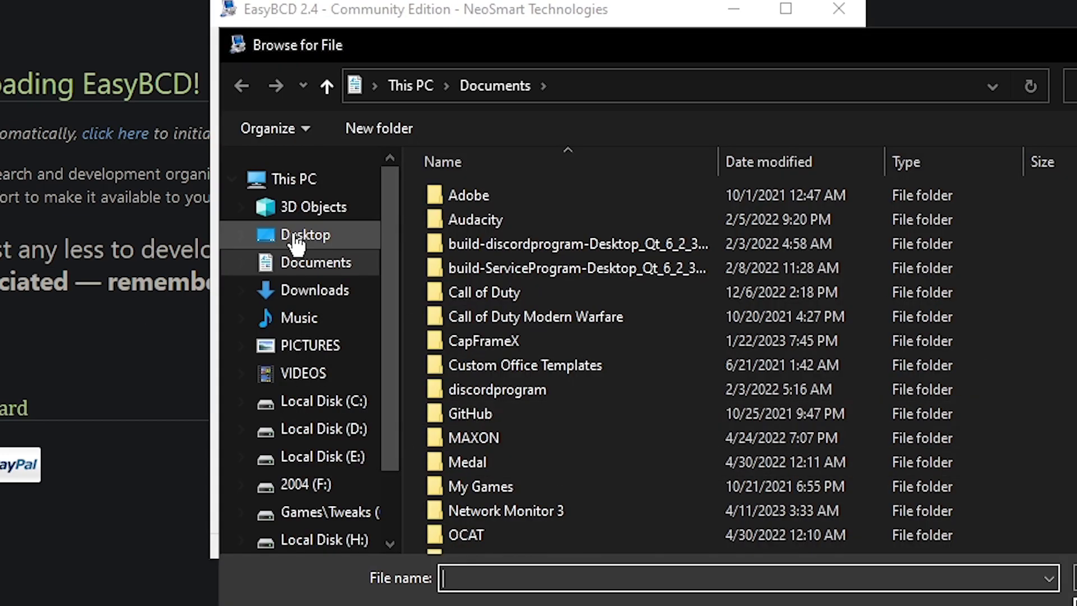
left_click_drag(646, 52, 410, 0)
scroll(73, 224, "down", 1)
scroll(505, 225, "down", 1)
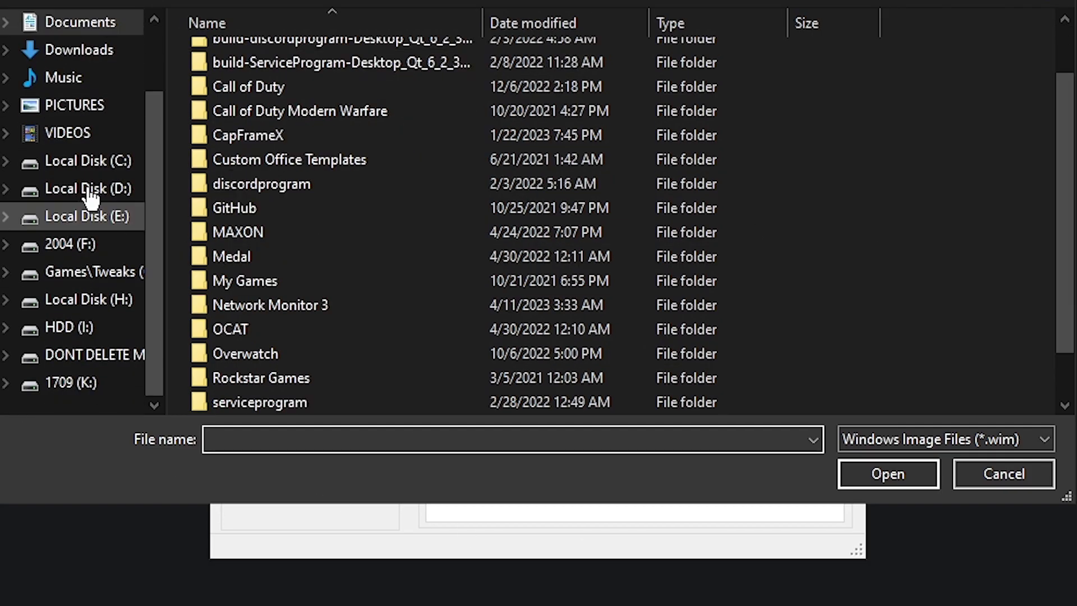
left_click(124, 353)
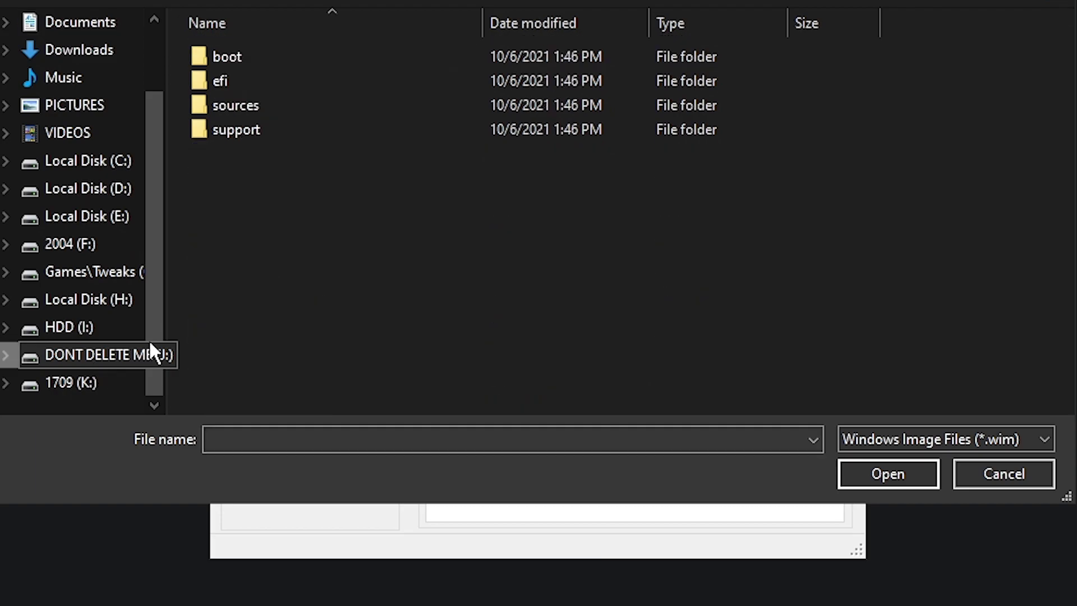
double_click(239, 105)
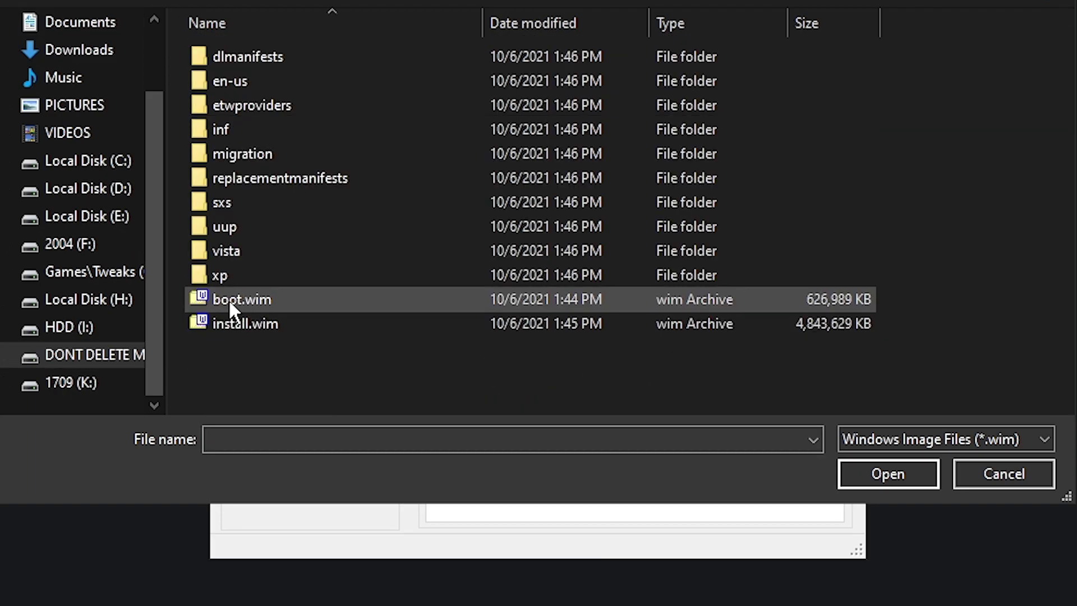
double_click(236, 299)
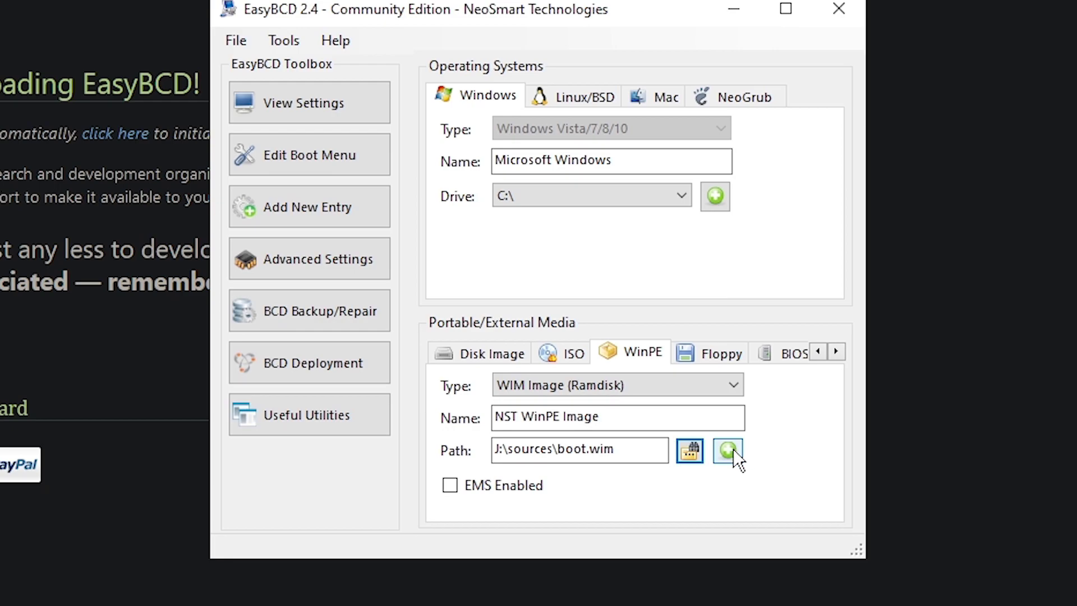
left_click(728, 449)
left_click(839, 9)
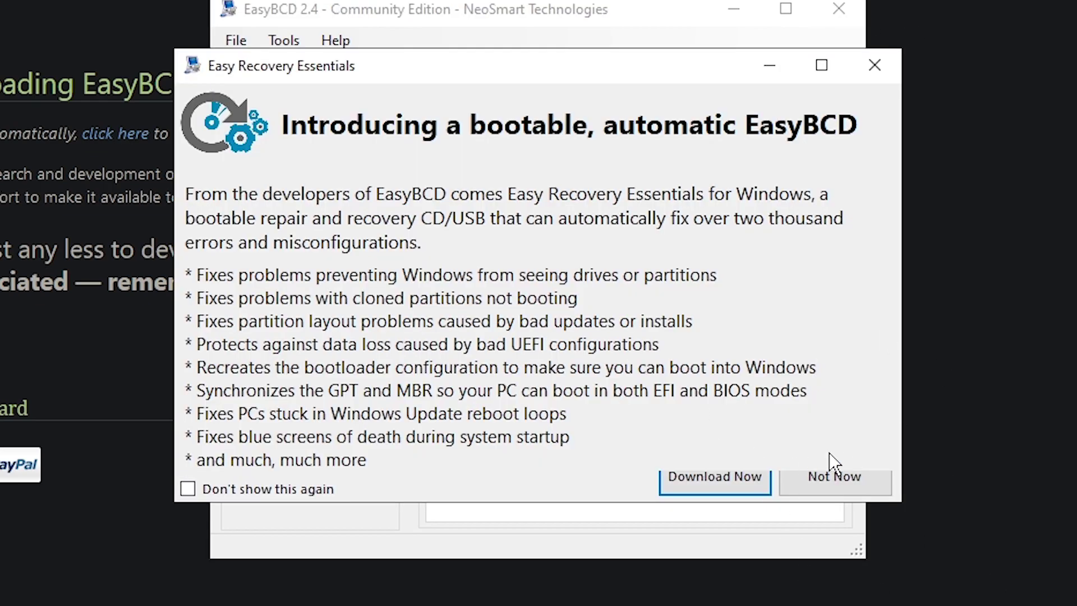
left_click(832, 476)
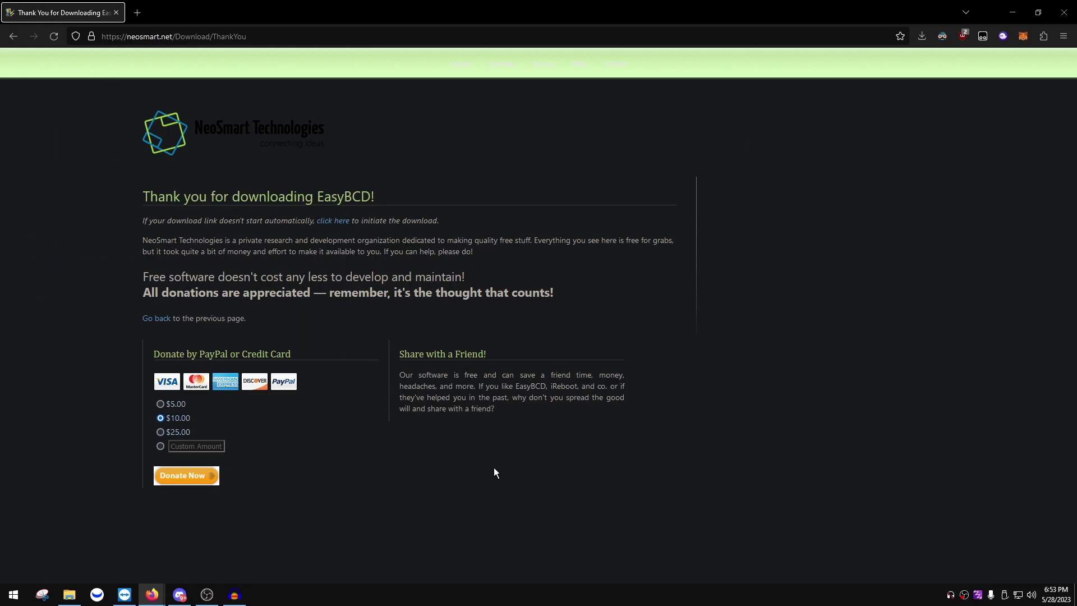
Via msconfig's Boot tab, set NST WinPE Image as the default OS and apply with OK.
key("super+r")
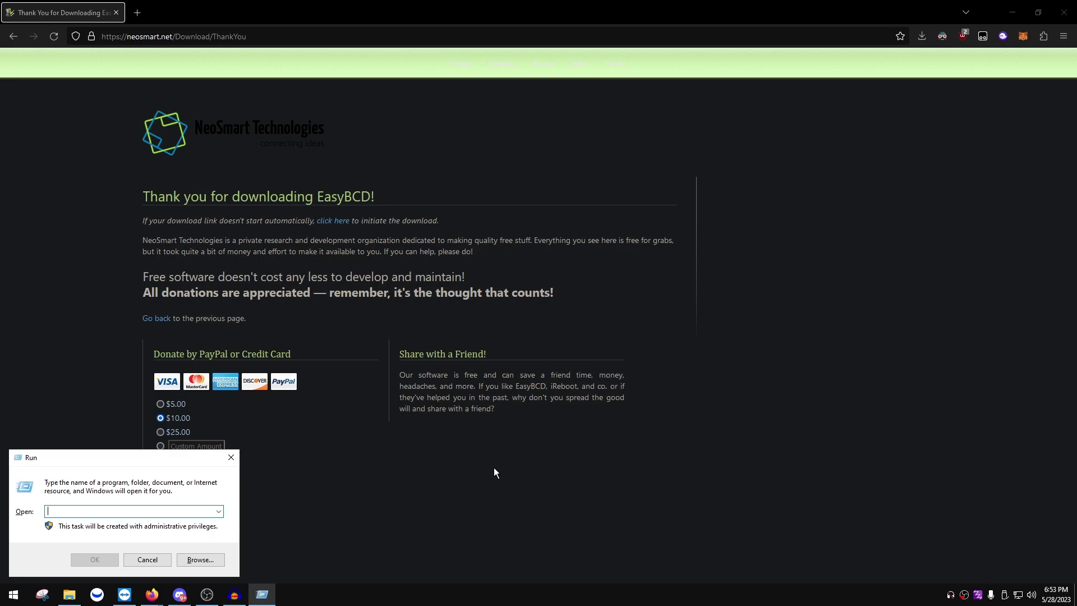
type("msconfig")
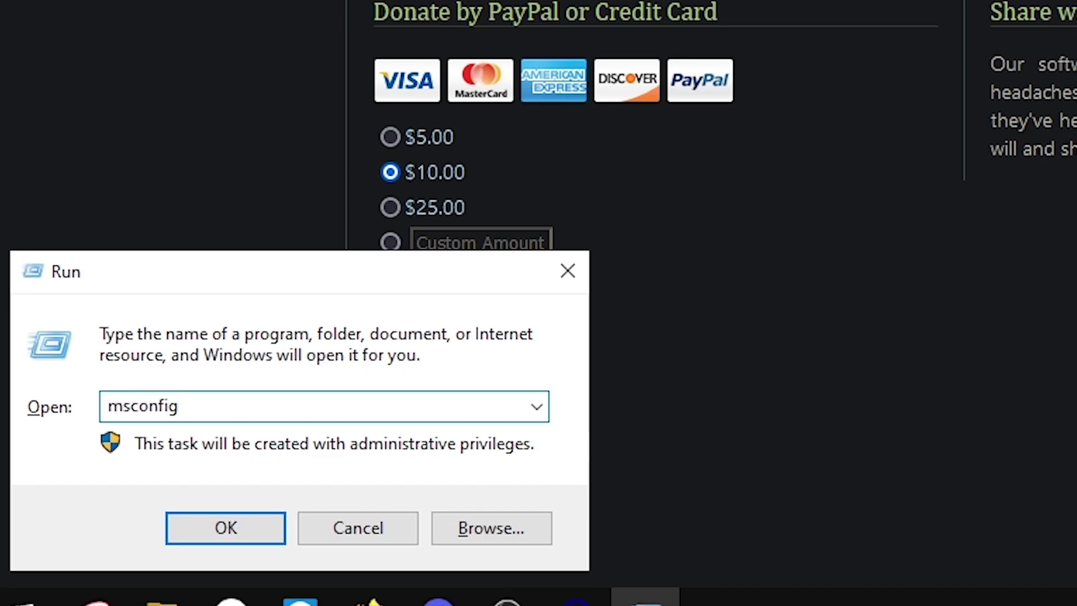
key("Return")
left_click(423, 211)
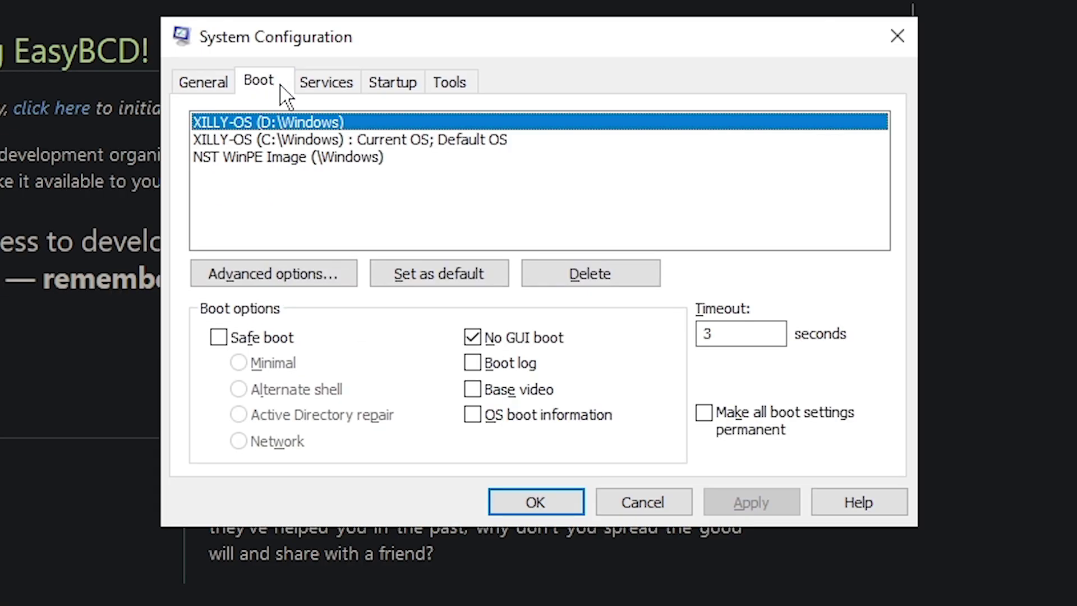
left_click(416, 243)
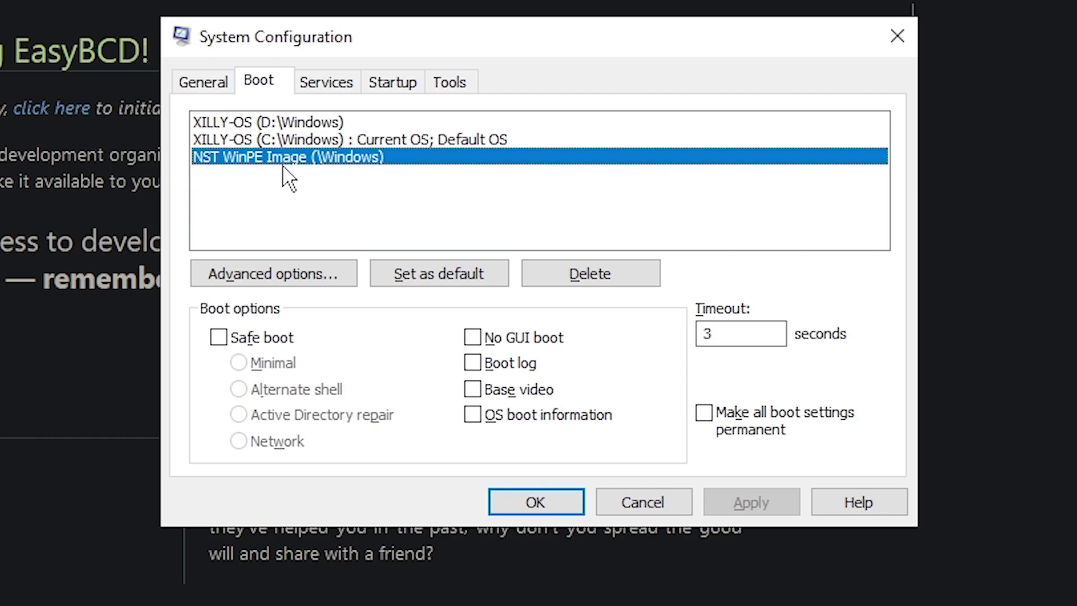
left_click(426, 275)
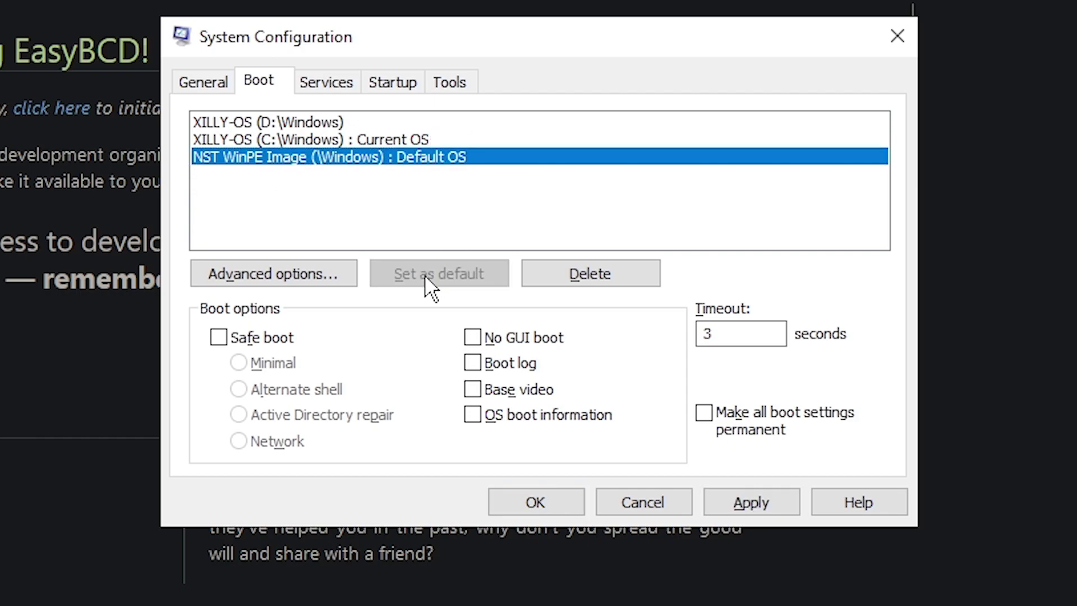
left_click(550, 507)
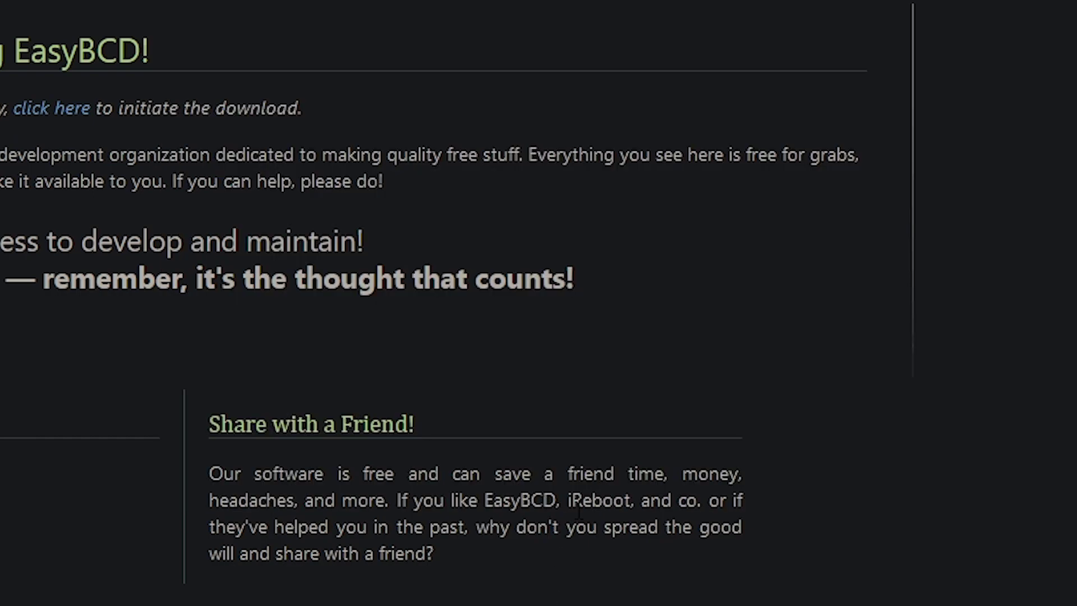